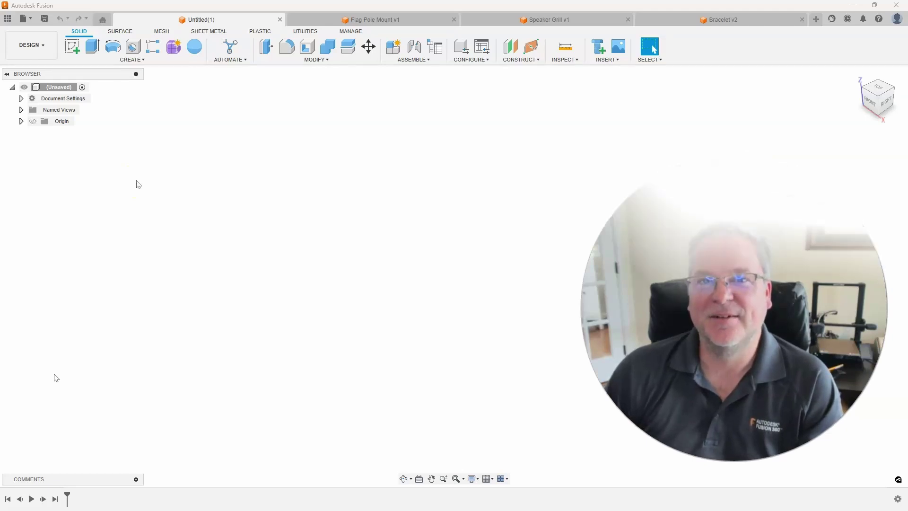
Step: Switch from the empty Untitled document to the Flag Pole Mount v1 design
{"action": "left_click", "coordinate": [405, 20]}
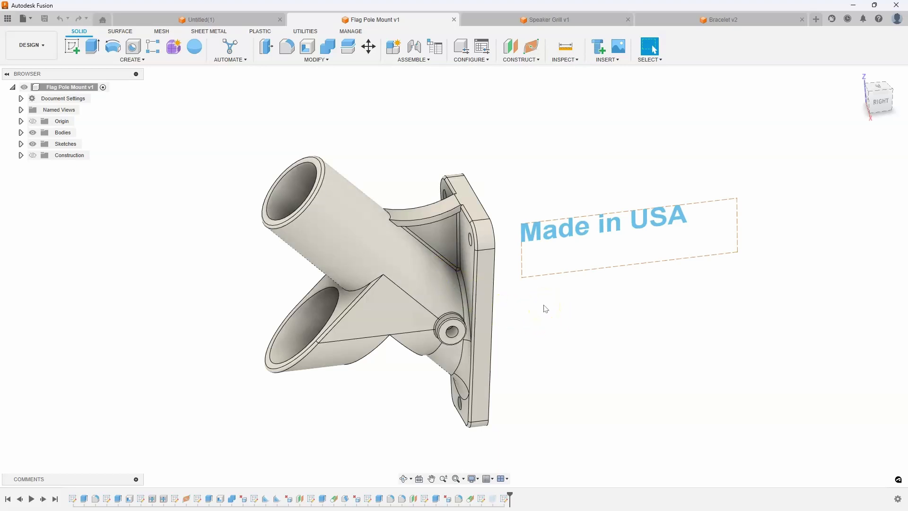
Step: Orbit the flag pole mount and start an Emboss feature from the CREATE menu
{"action": "middle_click_drag", "start_coordinate": [544, 305], "coordinate": [509, 219], "text": "shift"}
{"action": "mouse_move", "coordinate": [536, 154]}
{"action": "middle_mouse_down", "text": "shift"}
{"action": "mouse_move", "coordinate": [531, 146]}
{"action": "mouse_move", "coordinate": [547, 150]}
{"action": "middle_mouse_up", "text": "shift"}
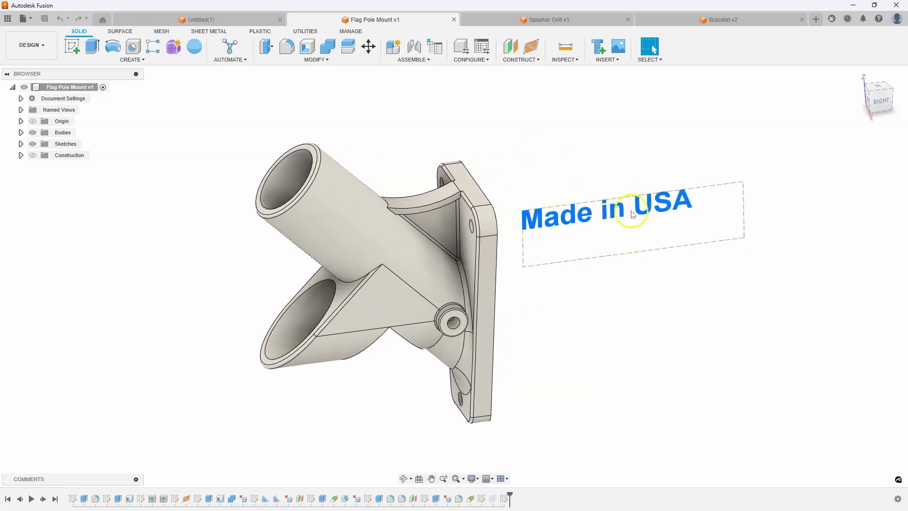
{"action": "middle_click_drag", "start_coordinate": [378, 220], "coordinate": [382, 107], "text": "shift"}
{"action": "left_click", "coordinate": [140, 61]}
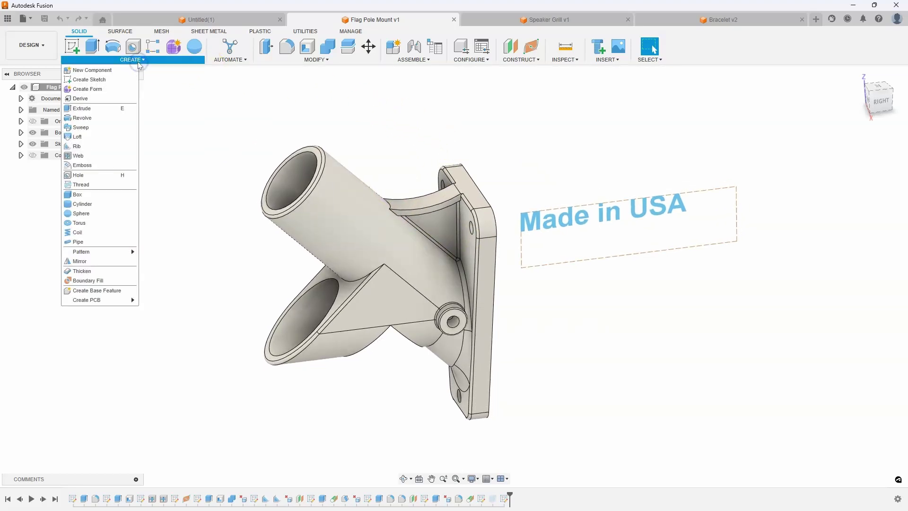
{"action": "left_click", "coordinate": [100, 167]}
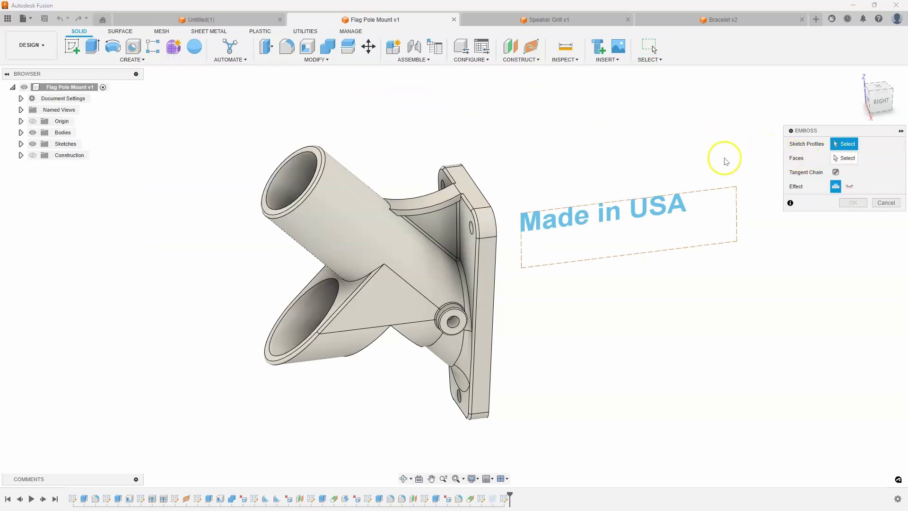
Step: Emboss the 'Made in USA' text onto the tube's cylindrical face, with Tangent Chain unchecked
{"action": "middle_click_drag", "start_coordinate": [628, 162], "coordinate": [604, 163], "text": "shift"}
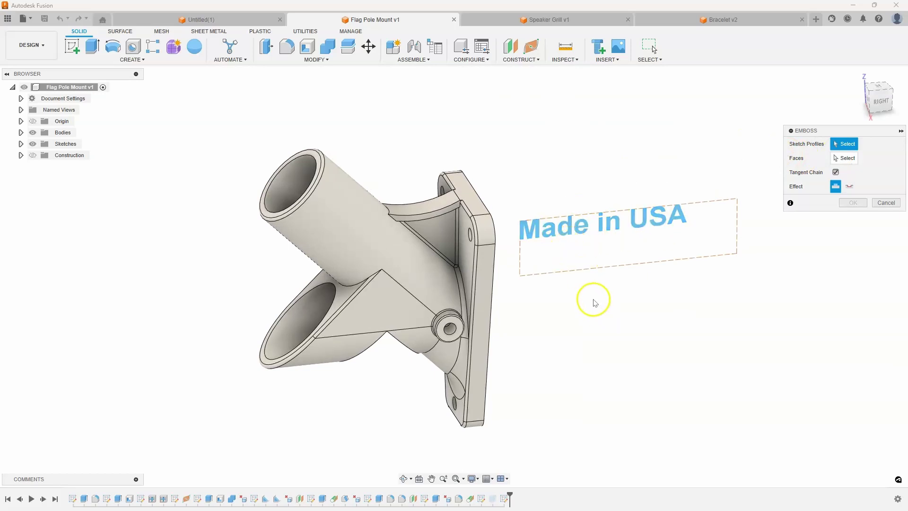
{"action": "left_click", "coordinate": [569, 236]}
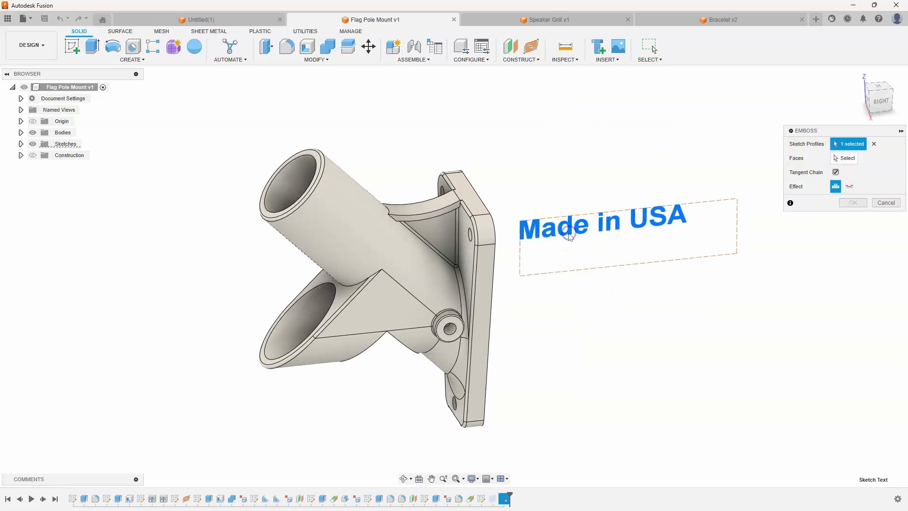
{"action": "left_click", "coordinate": [835, 172]}
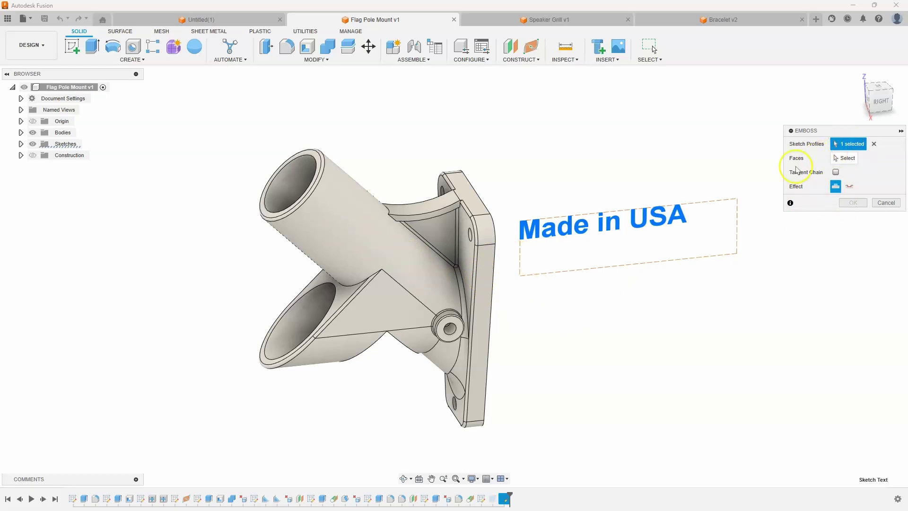
{"action": "left_click", "coordinate": [846, 158]}
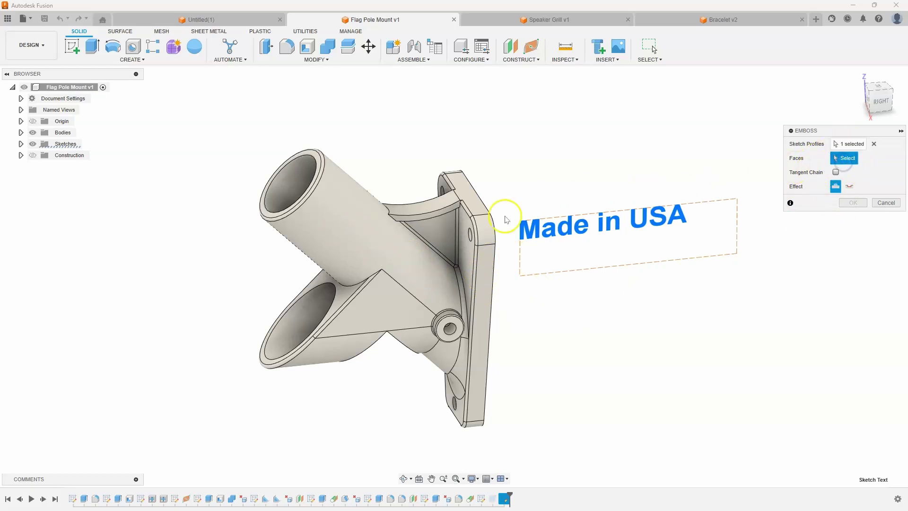
{"action": "left_click", "coordinate": [378, 250]}
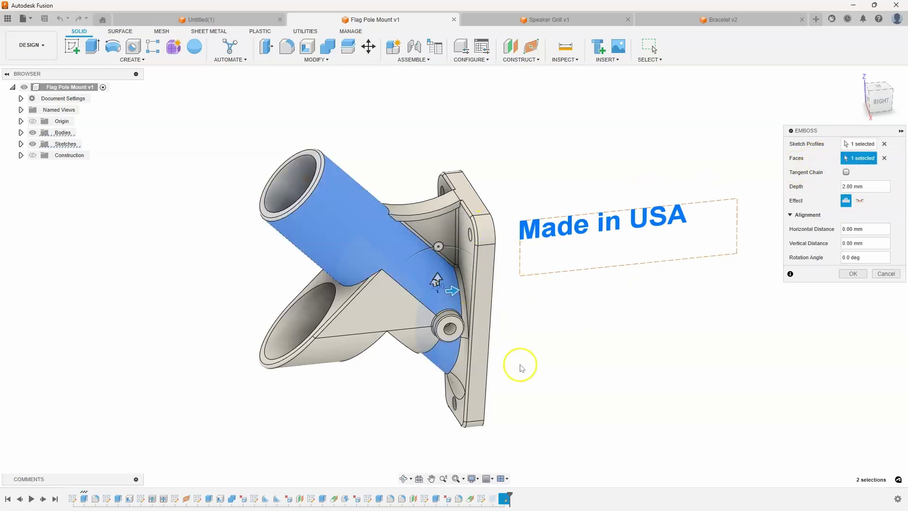
Step: Slide the lettering along the tube to a -79.763 mm horizontal offset
{"action": "middle_click_drag", "start_coordinate": [583, 354], "coordinate": [614, 302], "text": "shift"}
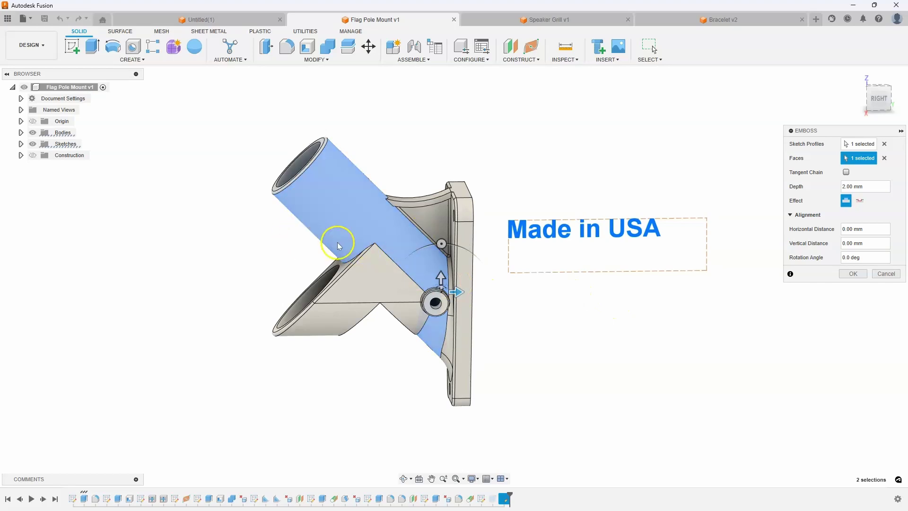
{"action": "middle_click_drag", "start_coordinate": [263, 203], "coordinate": [455, 283], "text": "shift"}
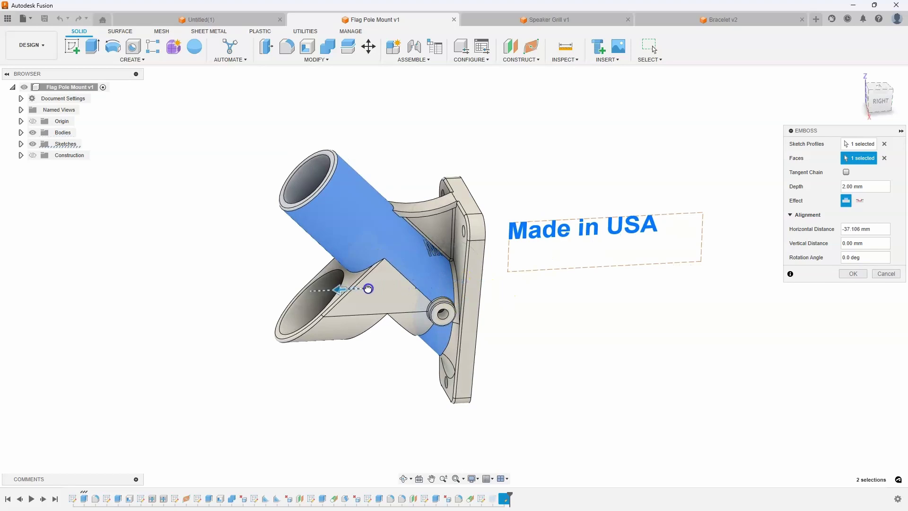
{"action": "left_click_drag", "start_coordinate": [318, 289], "coordinate": [389, 289]}
{"action": "mouse_move", "coordinate": [293, 290]}
{"action": "left_mouse_down"}
{"action": "mouse_move", "coordinate": [231, 288]}
{"action": "mouse_move", "coordinate": [296, 289]}
{"action": "left_mouse_up"}
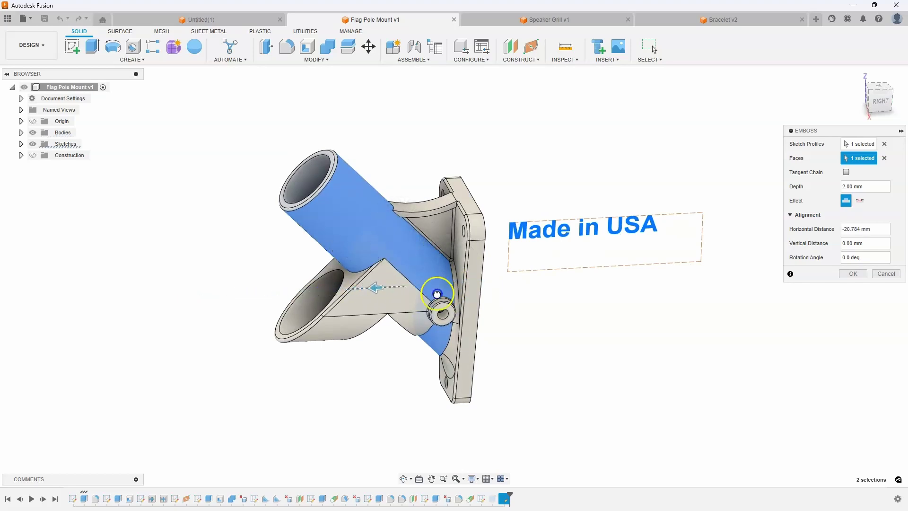
{"action": "left_click_drag", "start_coordinate": [290, 292], "coordinate": [282, 292]}
{"action": "middle_click_drag", "start_coordinate": [276, 291], "coordinate": [846, 213], "text": "shift"}
{"action": "scroll", "coordinate": [416, 253], "scroll_direction": "up", "scroll_amount": 3}
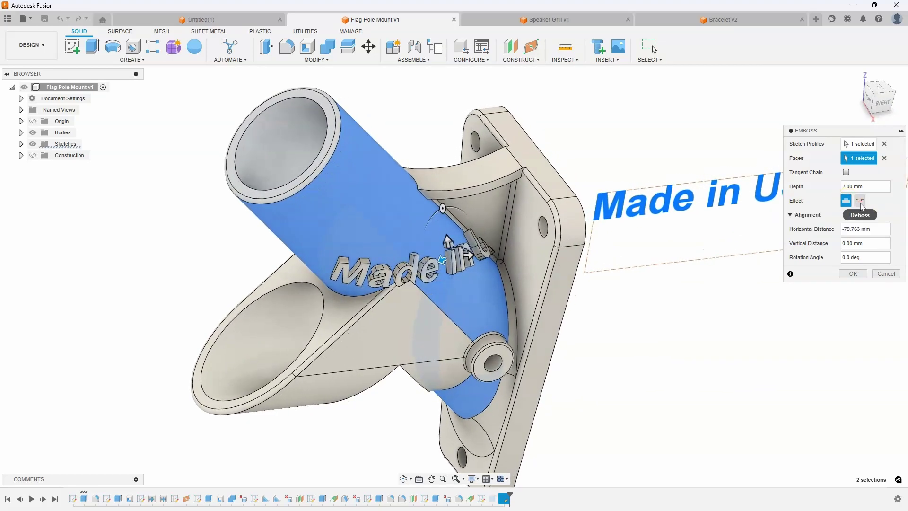
Step: Preview the text as a Deboss, then set the Effect back to Emboss
{"action": "left_click", "coordinate": [860, 200]}
{"action": "scroll", "coordinate": [453, 262], "scroll_direction": "up", "scroll_amount": 3}
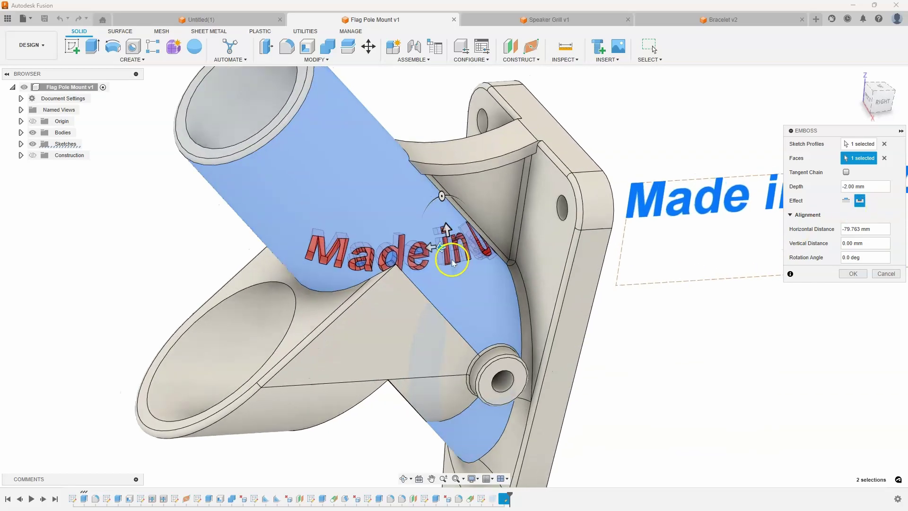
{"action": "scroll", "coordinate": [453, 263], "scroll_direction": "down", "scroll_amount": 3}
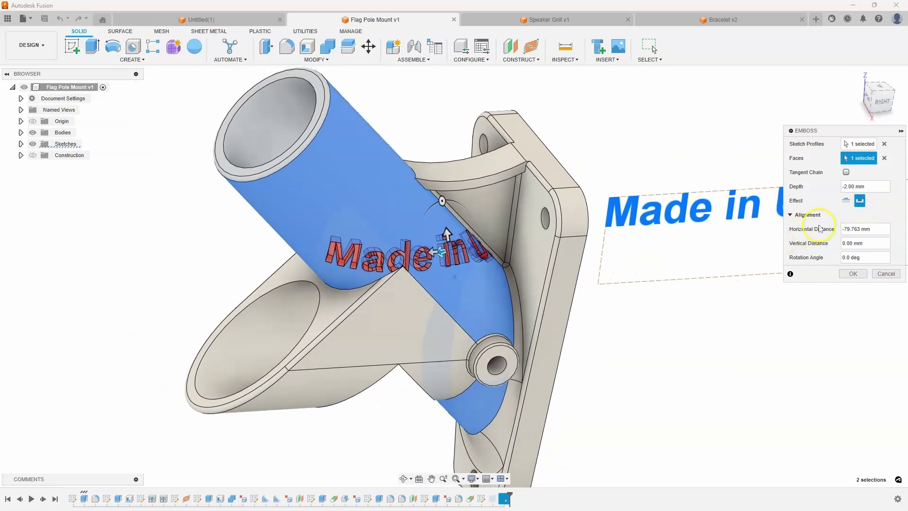
{"action": "scroll", "coordinate": [723, 317], "scroll_direction": "down", "scroll_amount": 5}
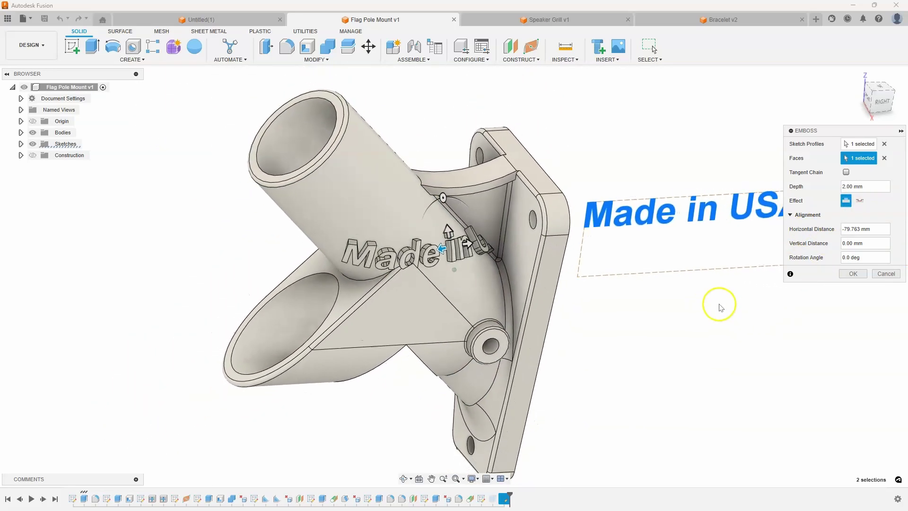
Step: Place the lettering at -89.533 mm horizontal, 5.562 mm vertical and -41.9° rotation along the tube
{"action": "middle_click_drag", "start_coordinate": [550, 245], "coordinate": [427, 195], "text": "shift"}
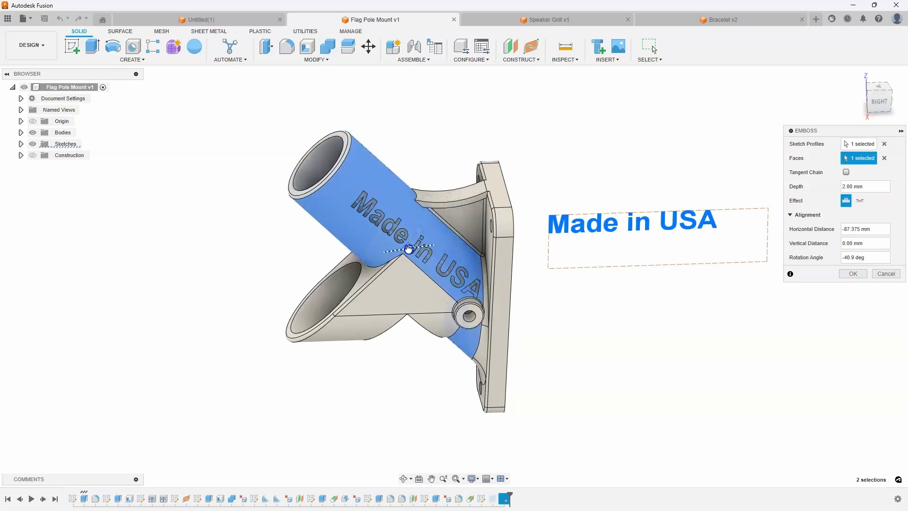
{"action": "left_click", "coordinate": [411, 240]}
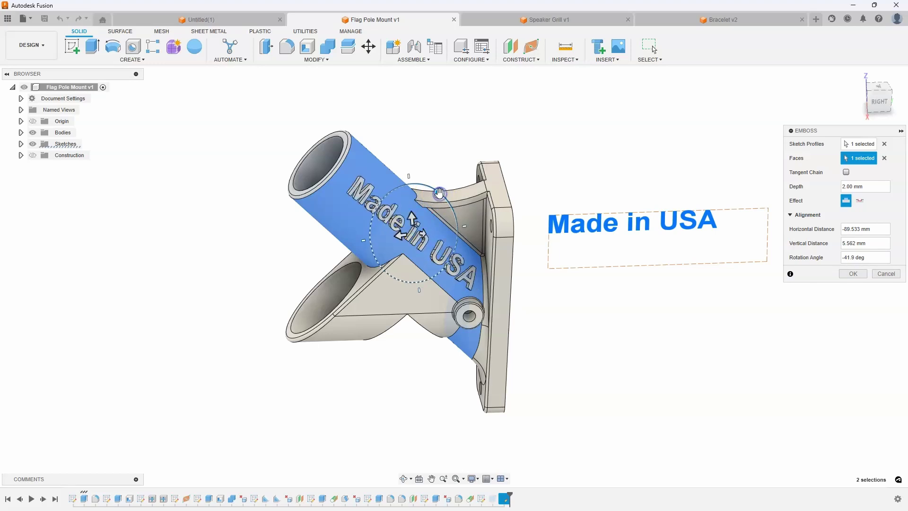
{"action": "middle_click_drag", "start_coordinate": [502, 196], "coordinate": [494, 239], "text": "shift"}
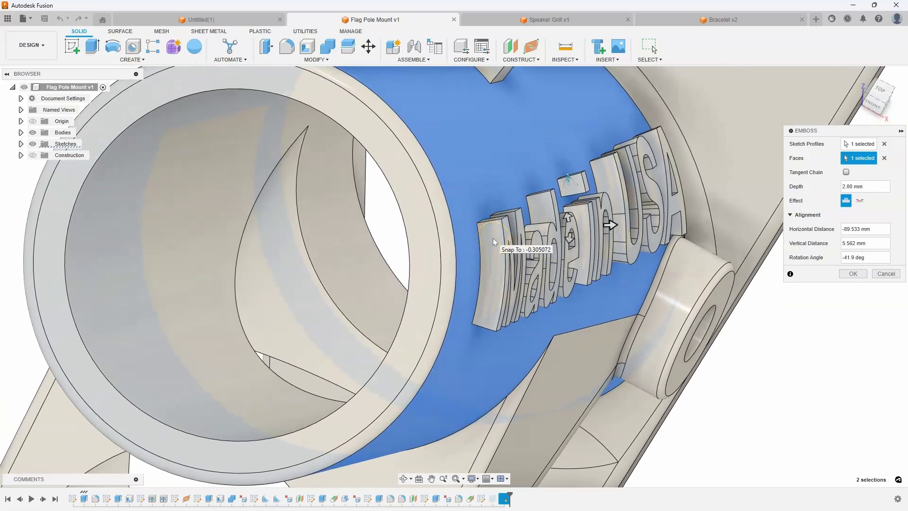
Step: Set the emboss depth to 5 and rotate the text to -45 degrees
{"action": "middle_click_drag", "start_coordinate": [483, 231], "coordinate": [478, 252], "text": "shift"}
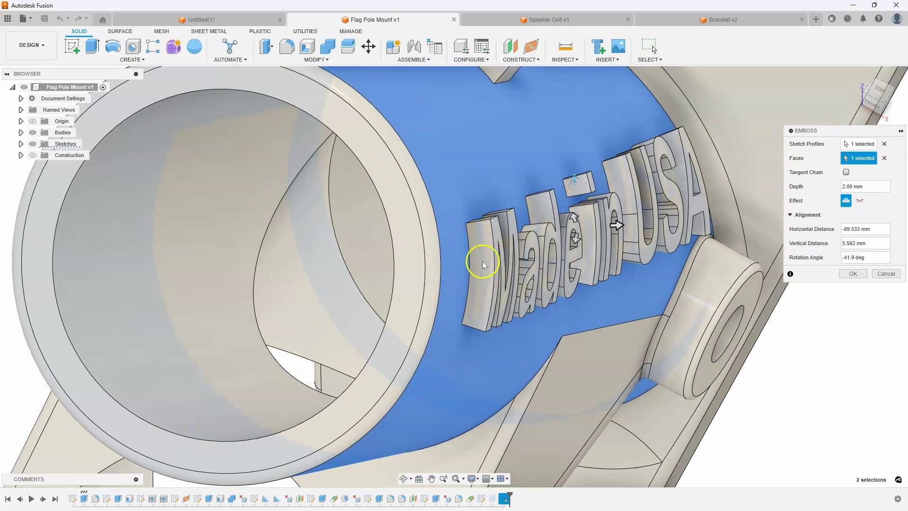
{"action": "middle_click_drag", "start_coordinate": [518, 244], "coordinate": [628, 243], "text": "shift"}
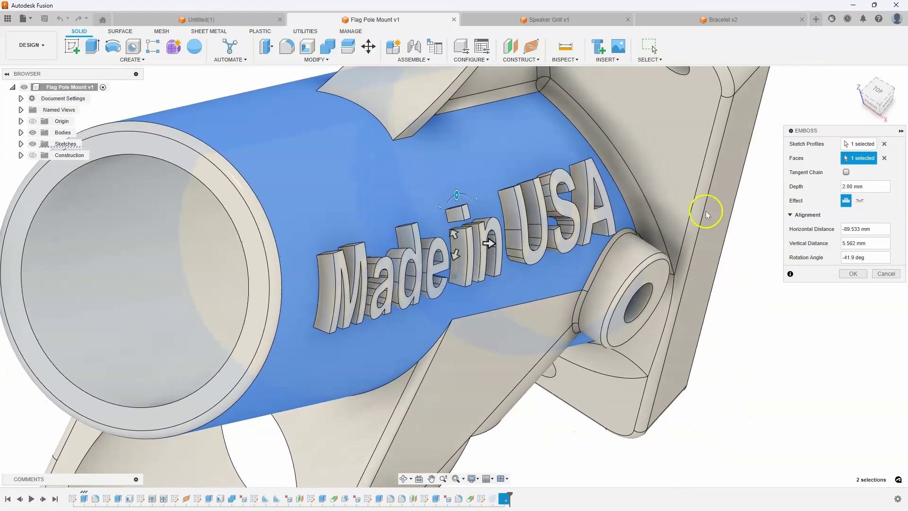
{"action": "left_click", "coordinate": [845, 187]}
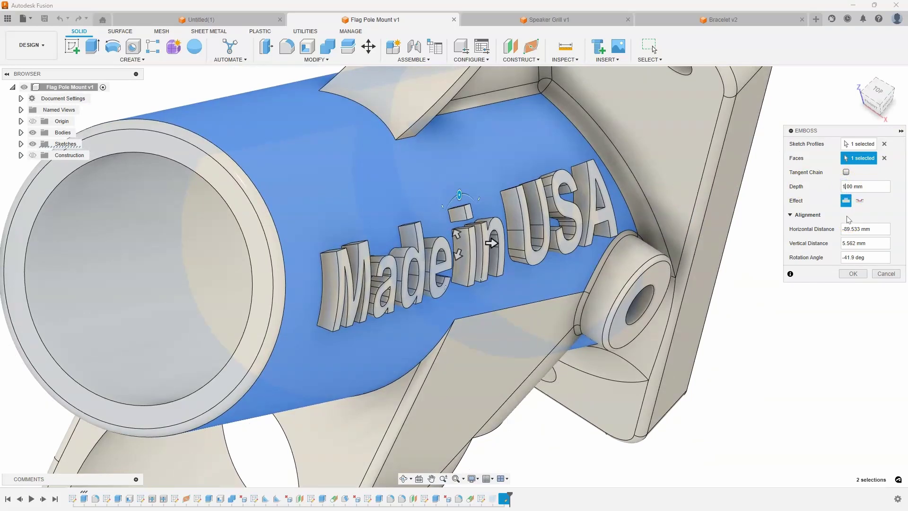
{"action": "middle_click_drag", "start_coordinate": [629, 302], "coordinate": [832, 212], "text": "shift"}
{"action": "left_click_drag", "start_coordinate": [874, 187], "coordinate": [832, 188]}
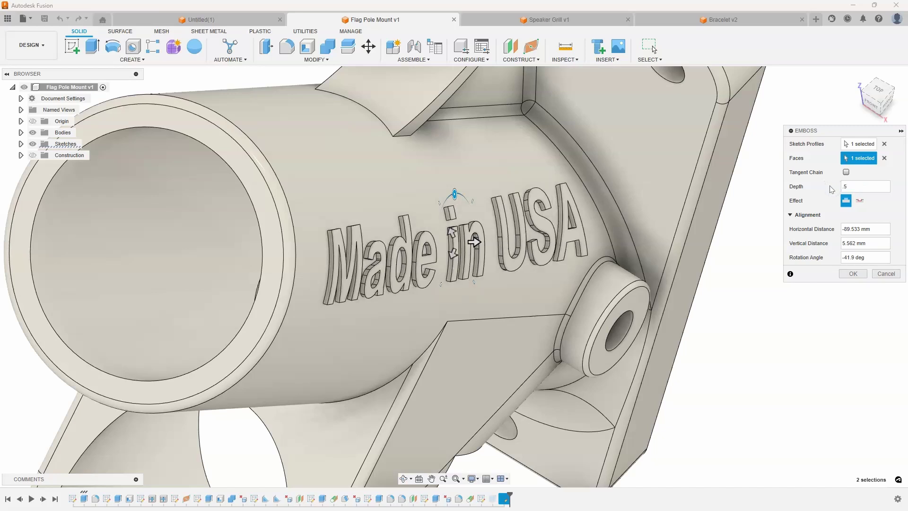
{"action": "middle_click_drag", "start_coordinate": [831, 188], "coordinate": [377, 208], "text": "shift"}
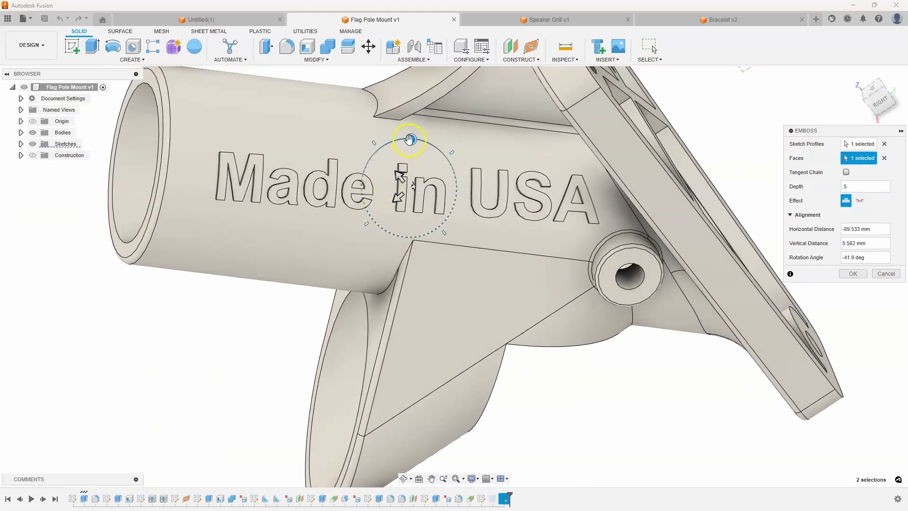
{"action": "left_click_drag", "start_coordinate": [411, 138], "coordinate": [414, 136]}
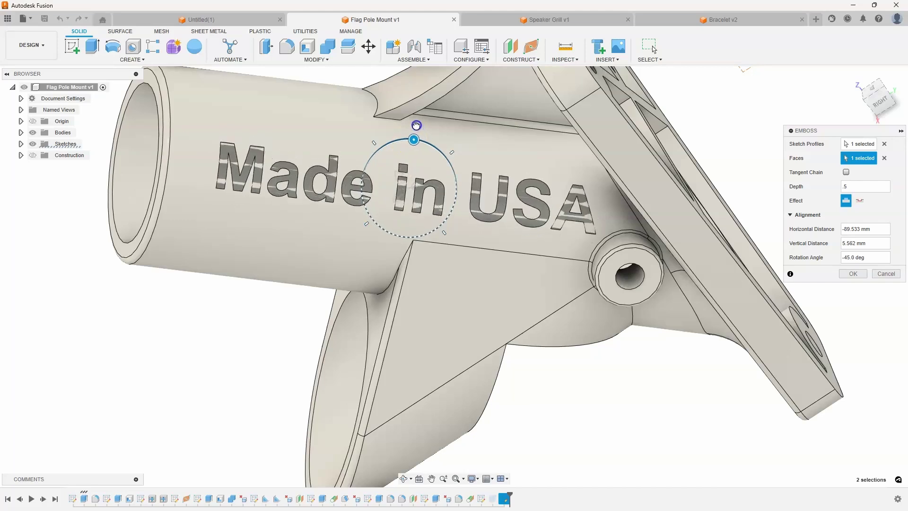
Step: Commit the raised 'Made in USA' emboss and inspect the finished lettering
{"action": "scroll", "coordinate": [426, 126], "scroll_direction": "down", "scroll_amount": 5}
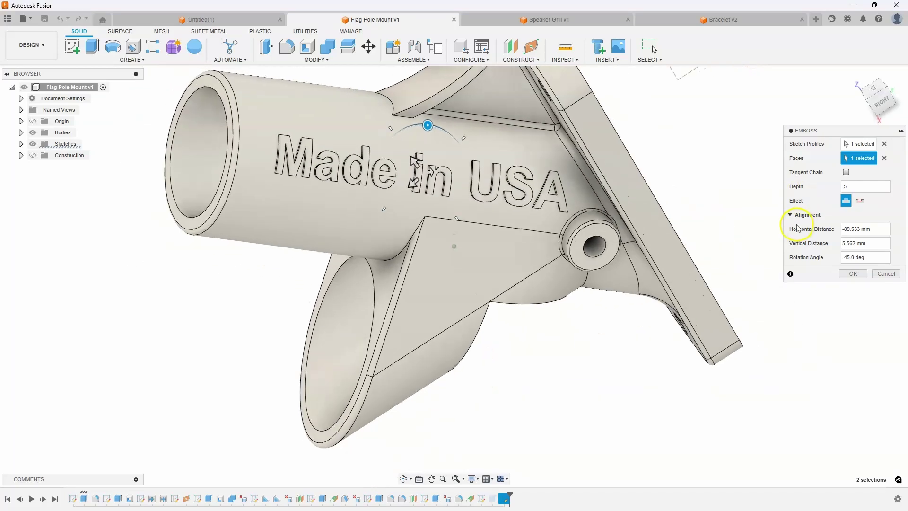
{"action": "left_click", "coordinate": [853, 274]}
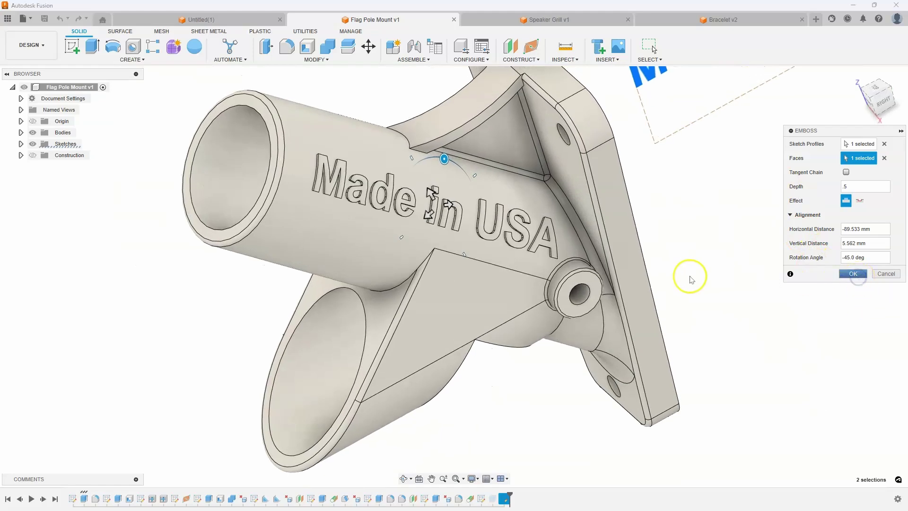
{"action": "scroll", "coordinate": [491, 334], "scroll_direction": "down", "scroll_amount": 1}
{"action": "middle_click_drag", "start_coordinate": [492, 334], "coordinate": [658, 287], "text": "shift"}
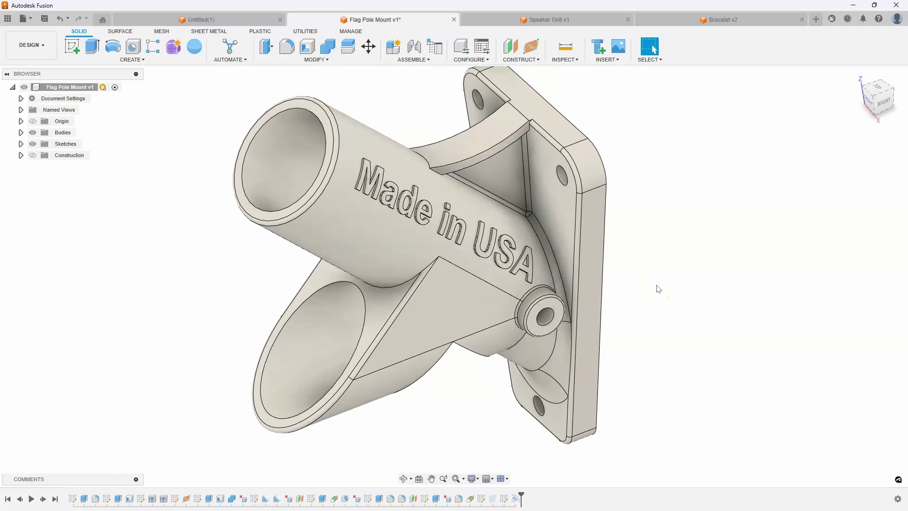
{"action": "left_click", "coordinate": [559, 21]}
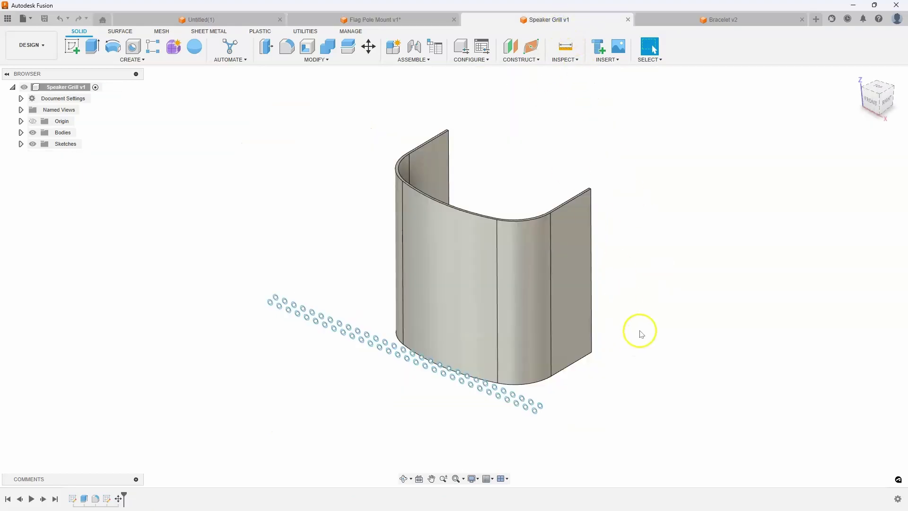
Step: Inspect the U-shaped grill wall and its diagonal band of circle sketches, then open CREATE
{"action": "middle_click_drag", "start_coordinate": [630, 296], "coordinate": [391, 247], "text": "shift"}
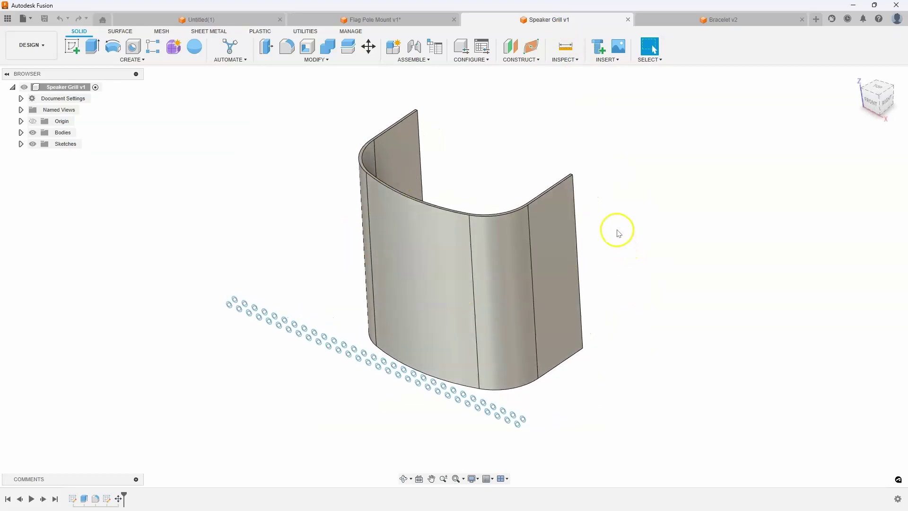
{"action": "scroll", "coordinate": [614, 265], "scroll_direction": "up", "scroll_amount": 2}
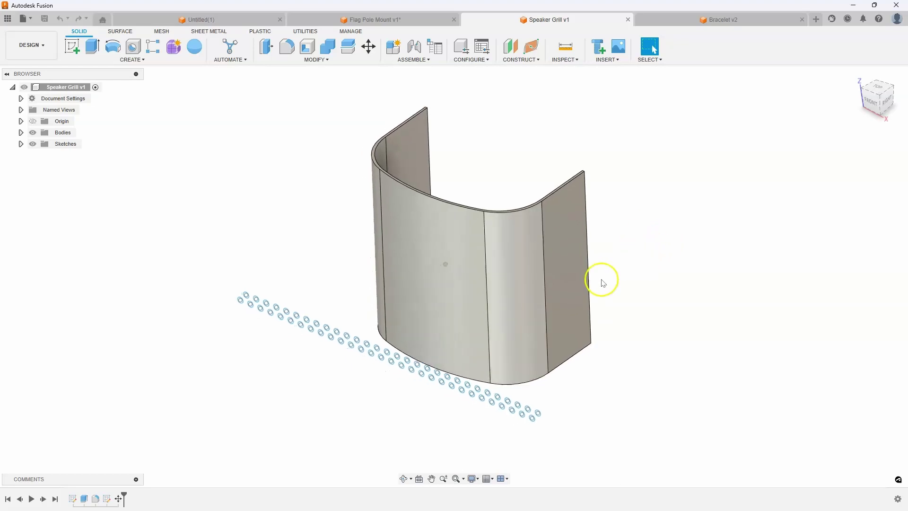
{"action": "scroll", "coordinate": [245, 326], "scroll_direction": "up", "scroll_amount": 2}
{"action": "scroll", "coordinate": [250, 313], "scroll_direction": "up", "scroll_amount": 4}
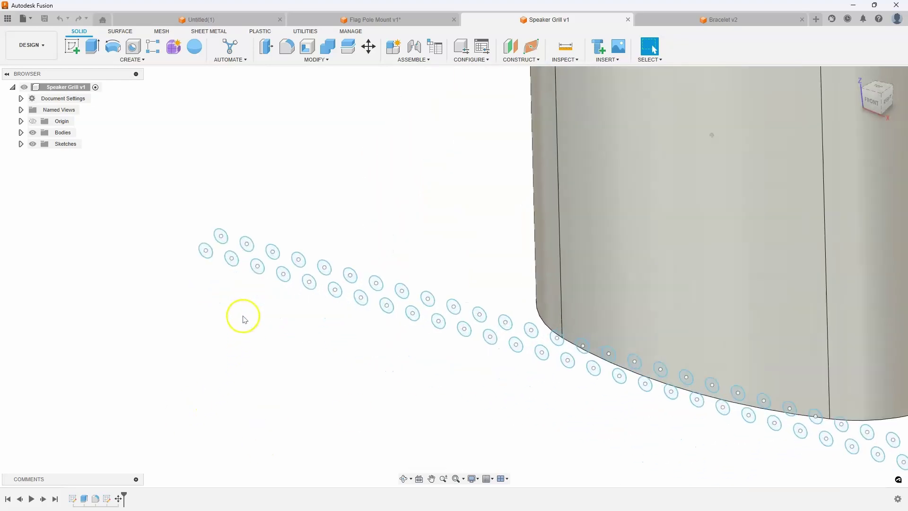
{"action": "scroll", "coordinate": [198, 264], "scroll_direction": "down", "scroll_amount": 8}
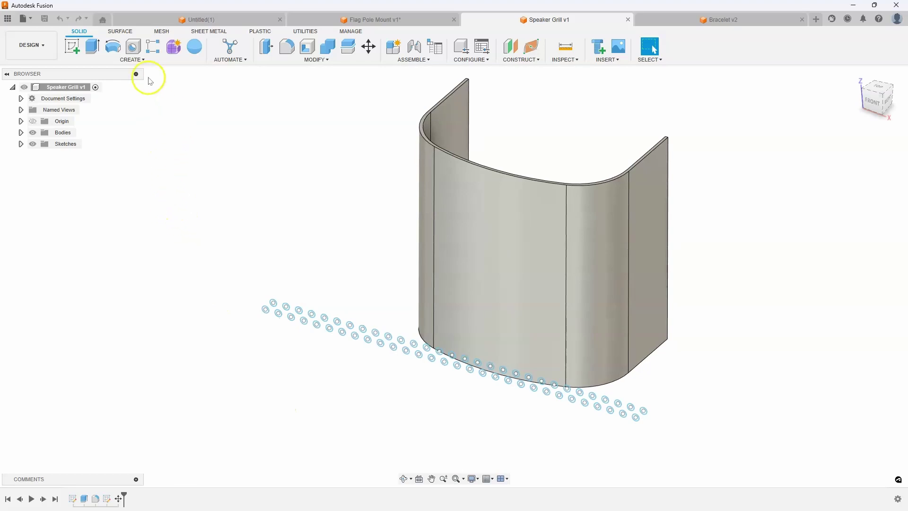
{"action": "left_click", "coordinate": [132, 59]}
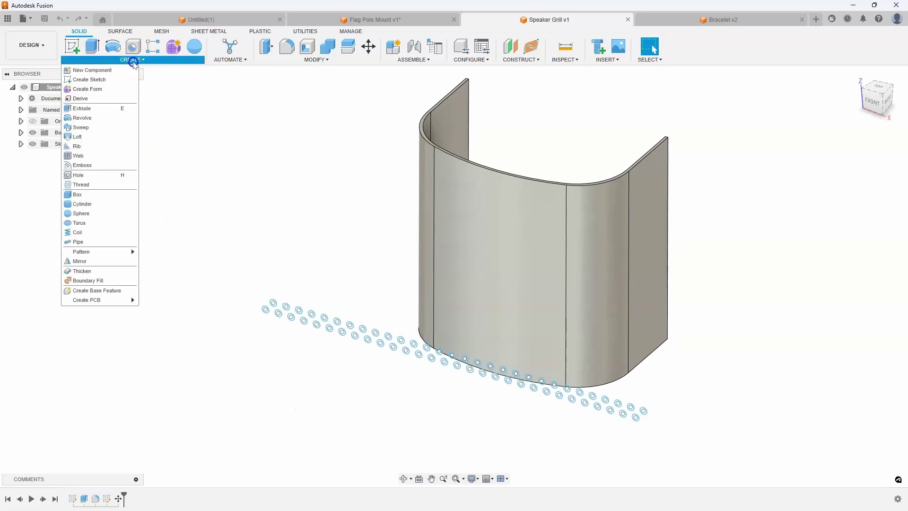
Step: Emboss the 60 circle profiles onto the grill's outer curved face with Tangent Chain on
{"action": "left_click", "coordinate": [92, 164]}
{"action": "mouse_move", "coordinate": [877, 97]}
{"action": "left_mouse_down"}
{"action": "mouse_move", "coordinate": [547, 279]}
{"action": "mouse_move", "coordinate": [303, 323]}
{"action": "mouse_move", "coordinate": [686, 365]}
{"action": "mouse_move", "coordinate": [728, 379]}
{"action": "left_mouse_up"}
{"action": "mouse_move", "coordinate": [700, 415]}
{"action": "middle_mouse_down", "text": "shift"}
{"action": "mouse_move", "coordinate": [697, 385]}
{"action": "mouse_move", "coordinate": [728, 298]}
{"action": "mouse_move", "coordinate": [708, 231]}
{"action": "mouse_move", "coordinate": [724, 222]}
{"action": "middle_mouse_up", "text": "shift"}
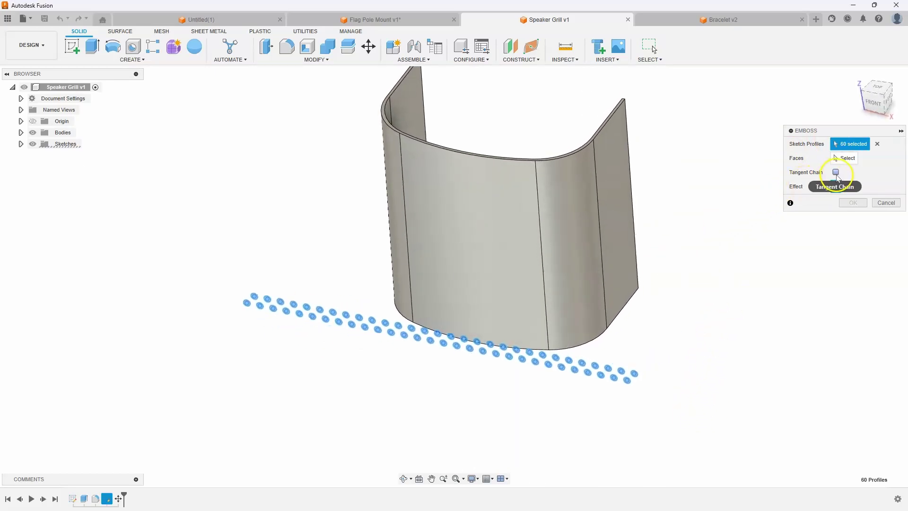
{"action": "left_click", "coordinate": [835, 173]}
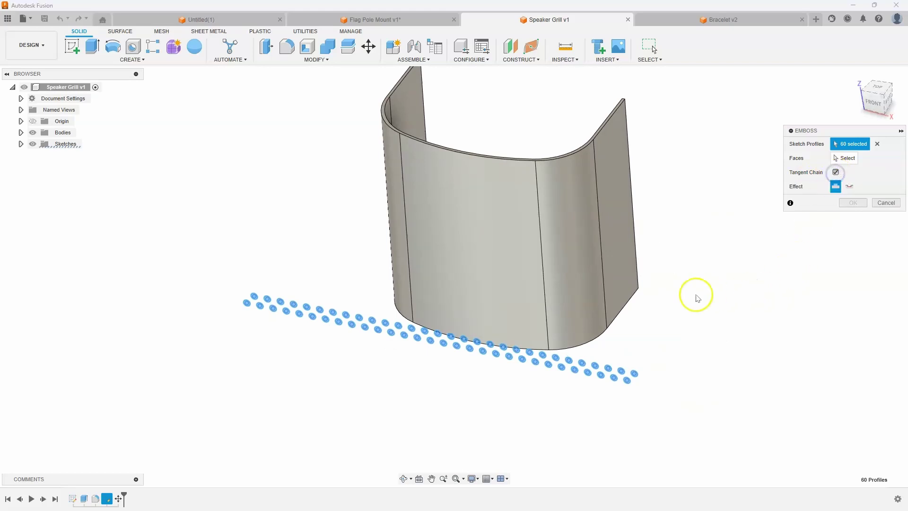
{"action": "middle_click_drag", "start_coordinate": [696, 298], "coordinate": [629, 236], "text": "shift"}
{"action": "mouse_move", "coordinate": [347, 249]}
{"action": "middle_mouse_down", "text": "shift"}
{"action": "mouse_move", "coordinate": [385, 260]}
{"action": "mouse_move", "coordinate": [389, 195]}
{"action": "mouse_move", "coordinate": [454, 310]}
{"action": "mouse_move", "coordinate": [684, 261]}
{"action": "mouse_move", "coordinate": [689, 245]}
{"action": "mouse_move", "coordinate": [514, 325]}
{"action": "middle_mouse_up", "text": "shift"}
{"action": "left_click", "coordinate": [844, 158]}
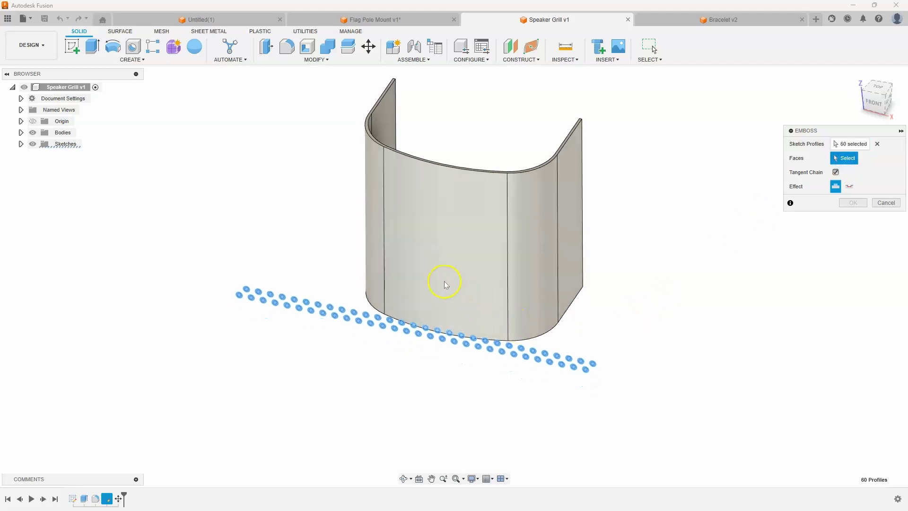
{"action": "left_click", "coordinate": [462, 283]}
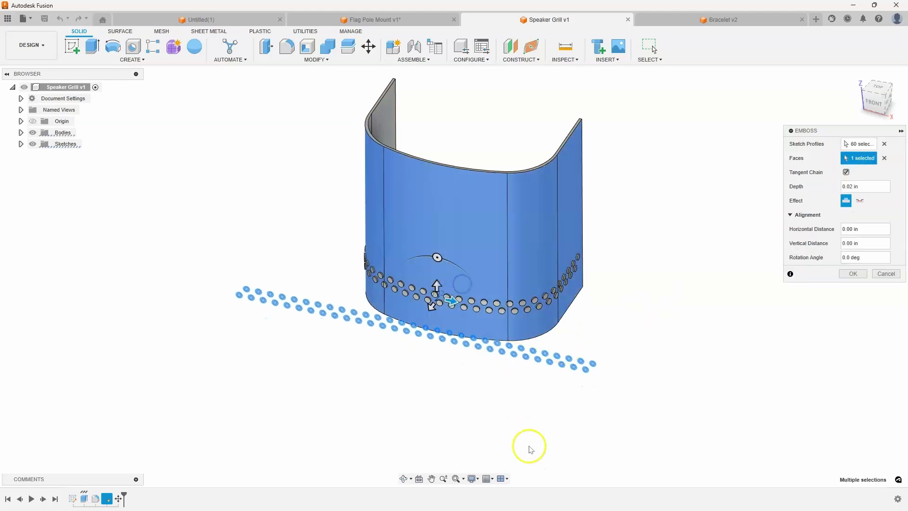
Step: Shift the circle pattern down toward the grill's bottom edge and sideways along the wall
{"action": "middle_click_drag", "start_coordinate": [560, 488], "coordinate": [556, 446], "text": "shift"}
{"action": "left_click", "coordinate": [891, 93]}
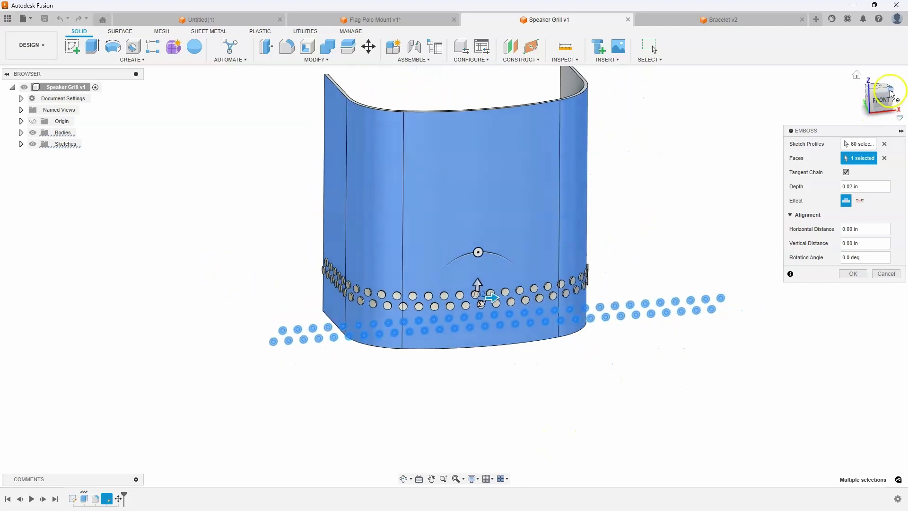
{"action": "left_click", "coordinate": [529, 246]}
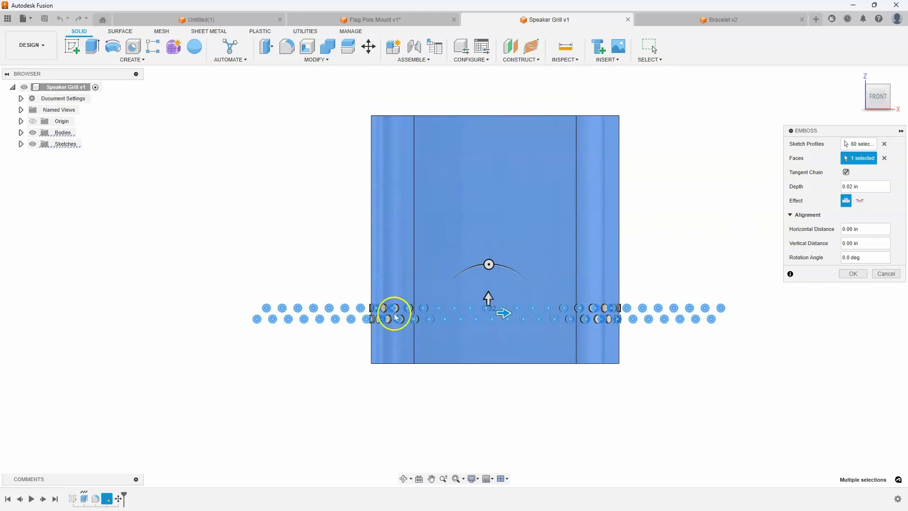
{"action": "middle_click_drag", "start_coordinate": [506, 381], "coordinate": [419, 391], "text": "shift"}
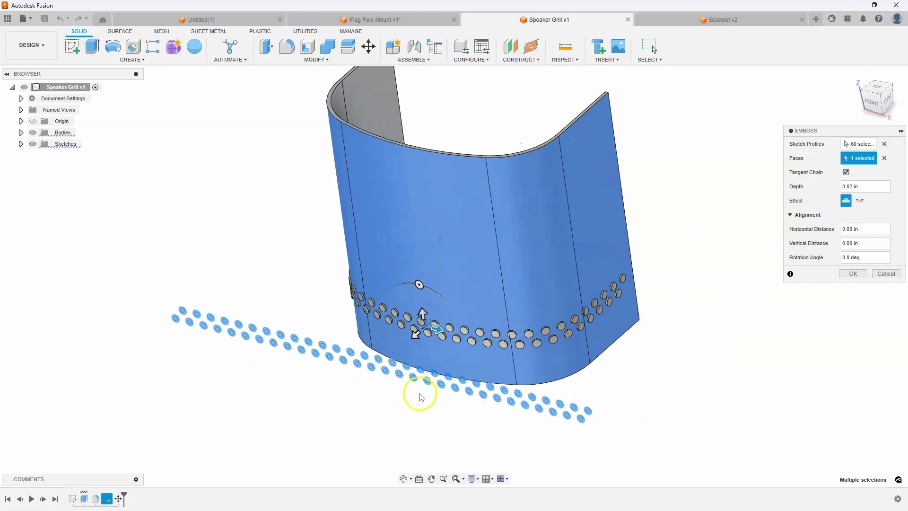
{"action": "scroll", "coordinate": [420, 369], "scroll_direction": "up", "scroll_amount": 3}
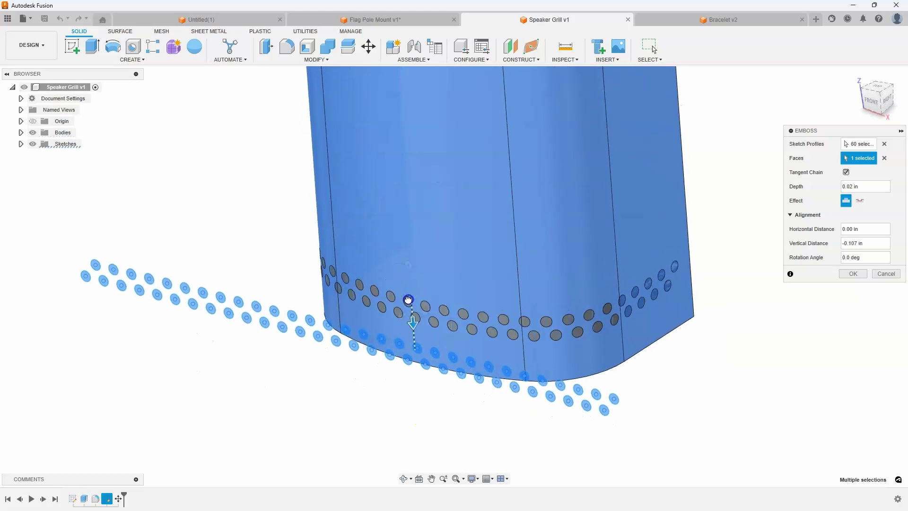
{"action": "middle_click_drag", "start_coordinate": [412, 326], "coordinate": [665, 340], "text": "shift"}
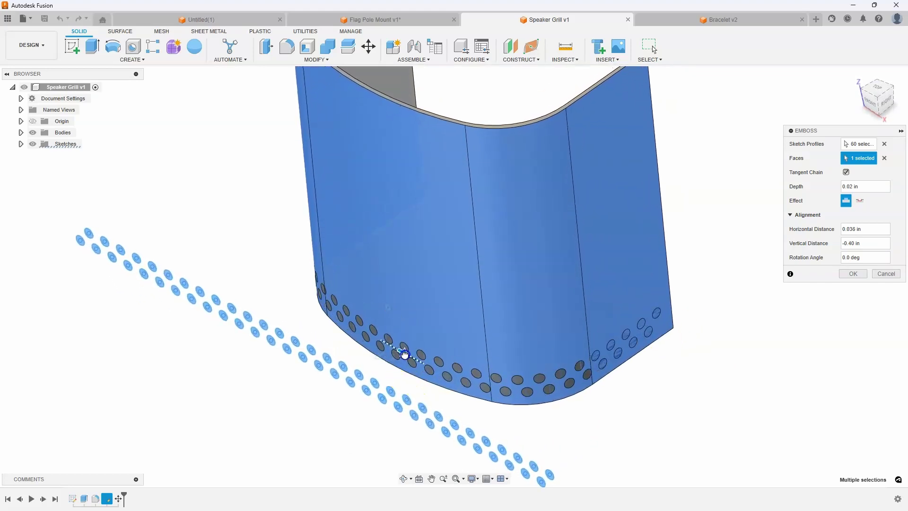
{"action": "middle_click_drag", "start_coordinate": [409, 357], "coordinate": [478, 399], "text": "shift"}
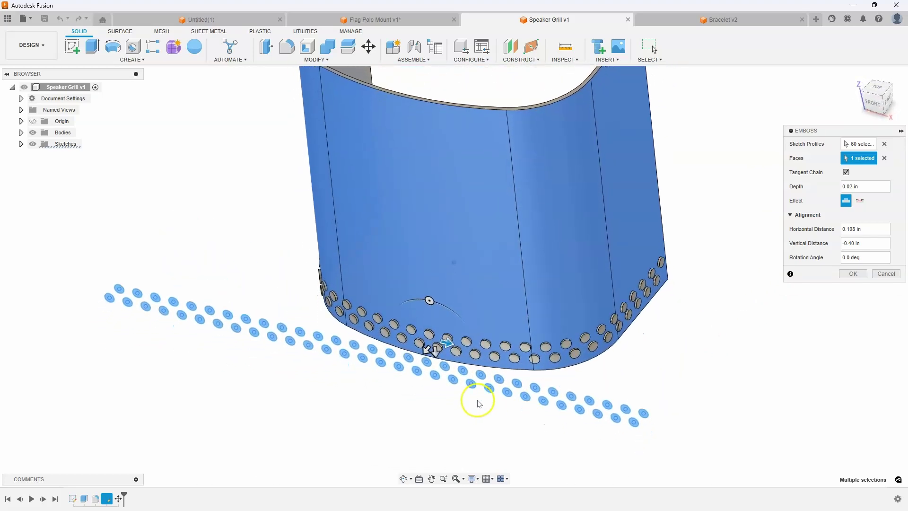
{"action": "middle_click_drag", "start_coordinate": [511, 430], "coordinate": [775, 210], "text": "shift"}
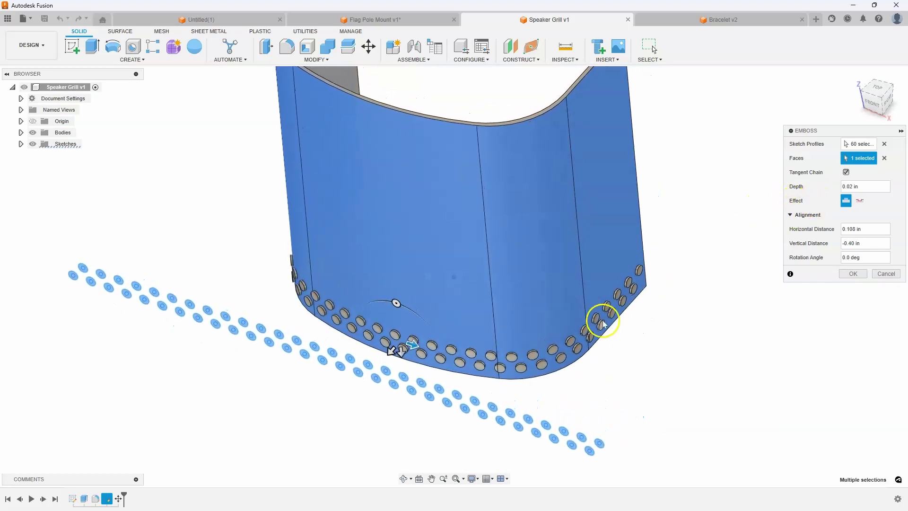
{"action": "middle_click_drag", "start_coordinate": [551, 349], "coordinate": [462, 363], "text": "shift"}
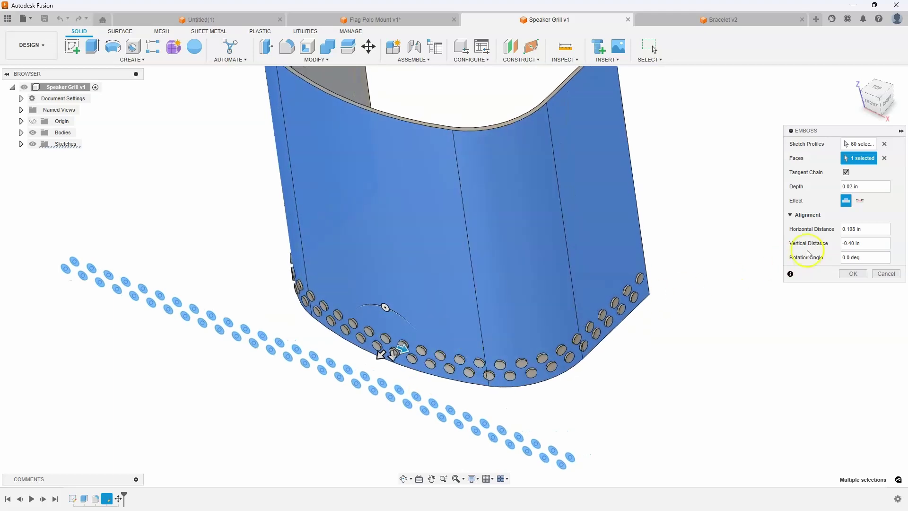
Step: Switch the effect to Deboss, deepen it through the wall, and commit the 60 holes
{"action": "left_click", "coordinate": [859, 201]}
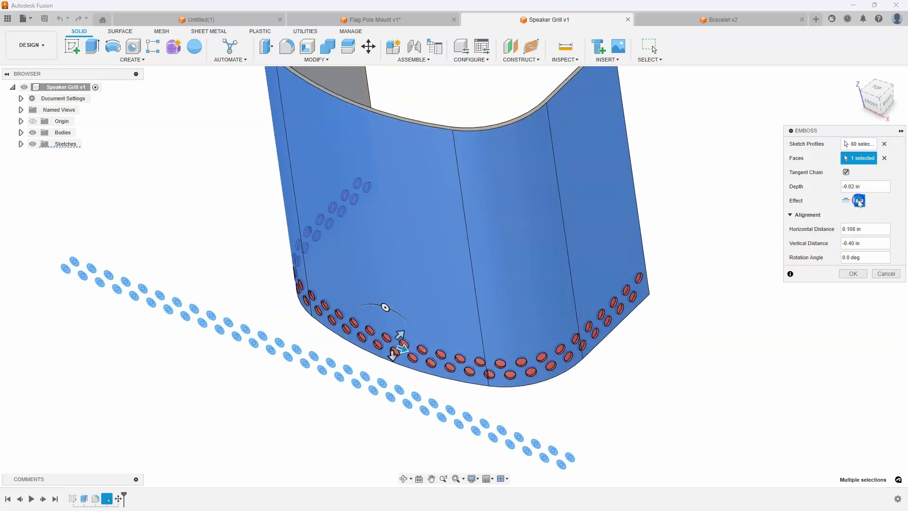
{"action": "middle_click_drag", "start_coordinate": [534, 278], "coordinate": [397, 314], "text": "shift"}
{"action": "left_click_drag", "start_coordinate": [398, 315], "coordinate": [403, 310]}
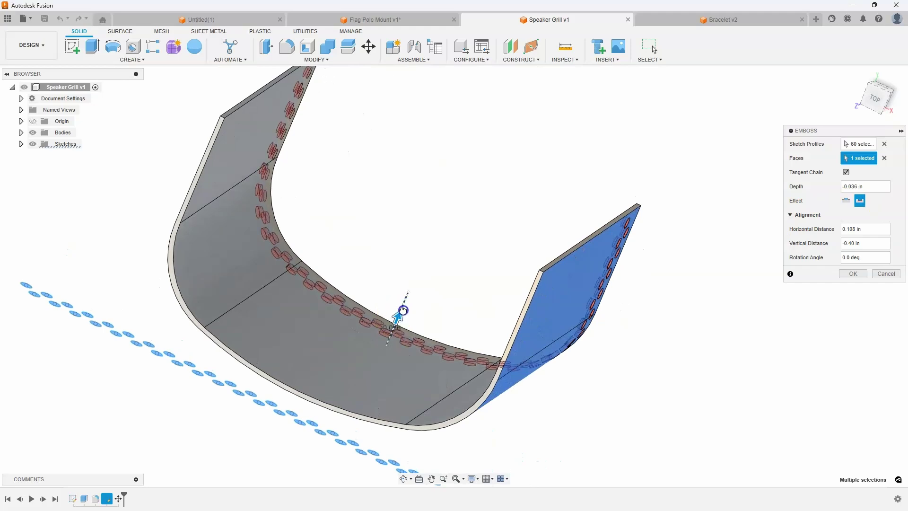
{"action": "middle_click_drag", "start_coordinate": [403, 310], "coordinate": [844, 277], "text": "shift"}
{"action": "left_click", "coordinate": [850, 274]}
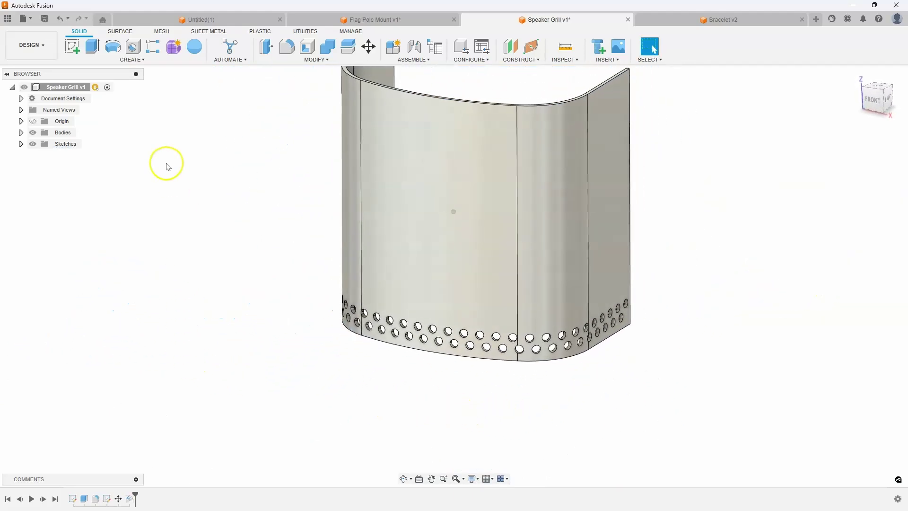
{"action": "left_click", "coordinate": [152, 46]}
Step: Pattern the Emboss1 feature along the Z axis, spreading copies up the grill's height
{"action": "scroll", "coordinate": [304, 219], "scroll_direction": "down", "scroll_amount": 2}
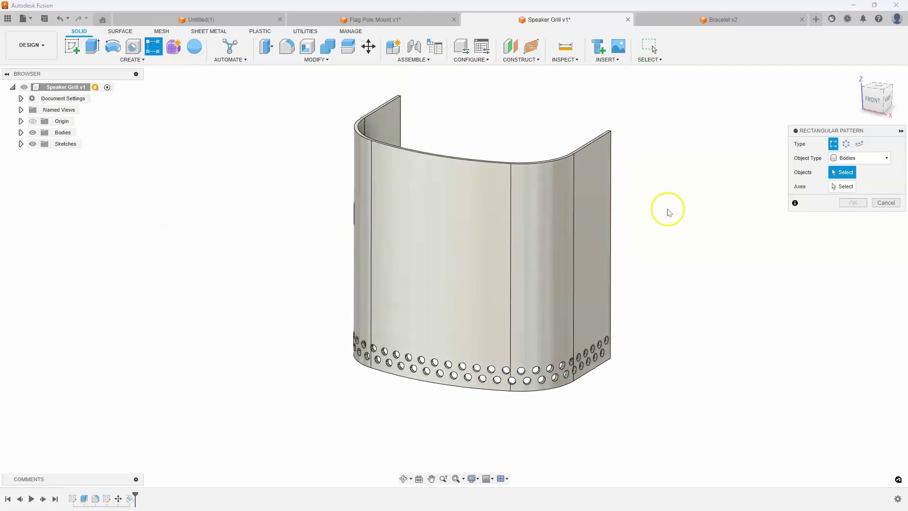
{"action": "left_click", "coordinate": [844, 161]}
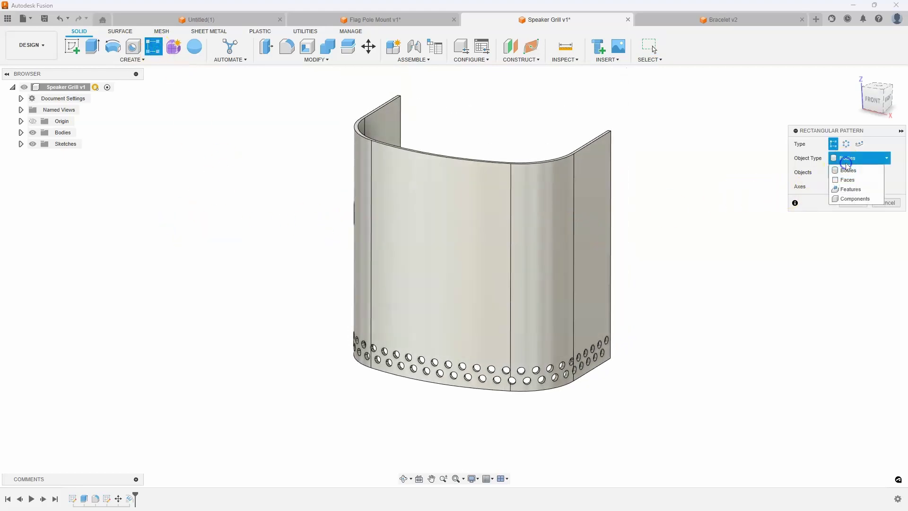
{"action": "left_click", "coordinate": [848, 188]}
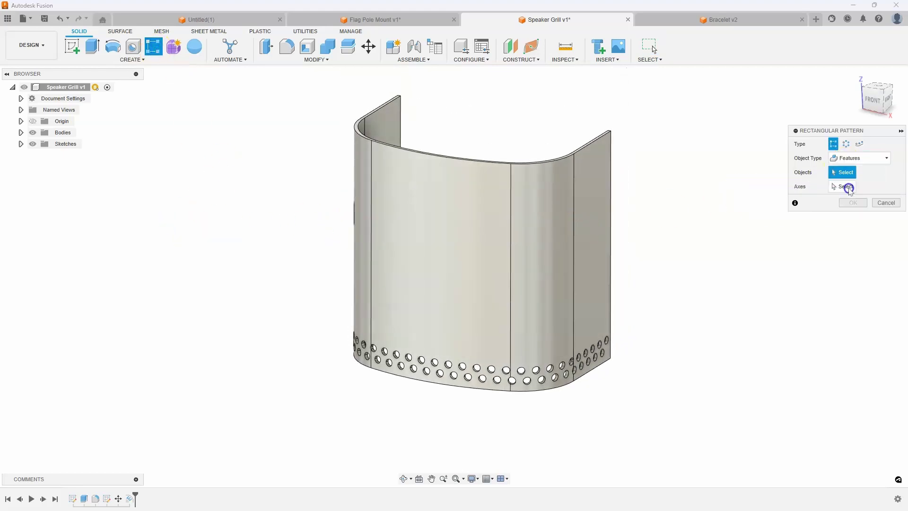
{"action": "left_click", "coordinate": [131, 499]}
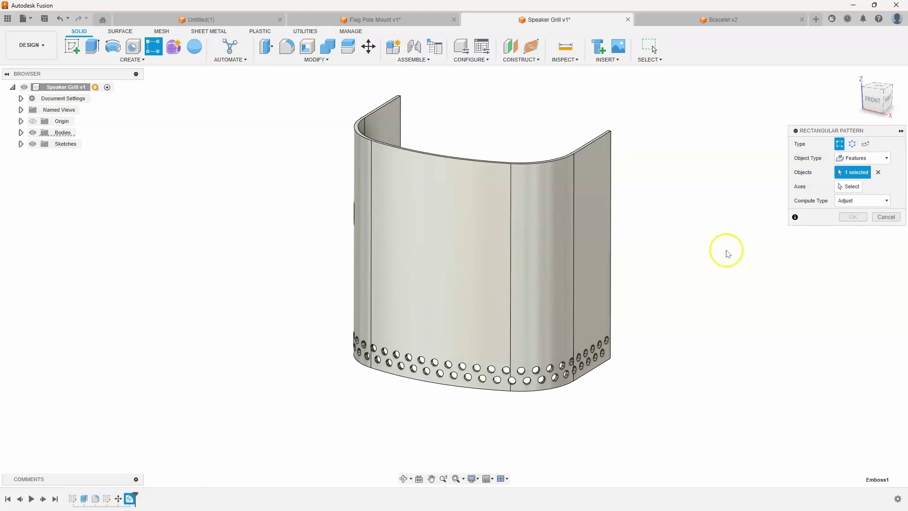
{"action": "left_click", "coordinate": [843, 187]}
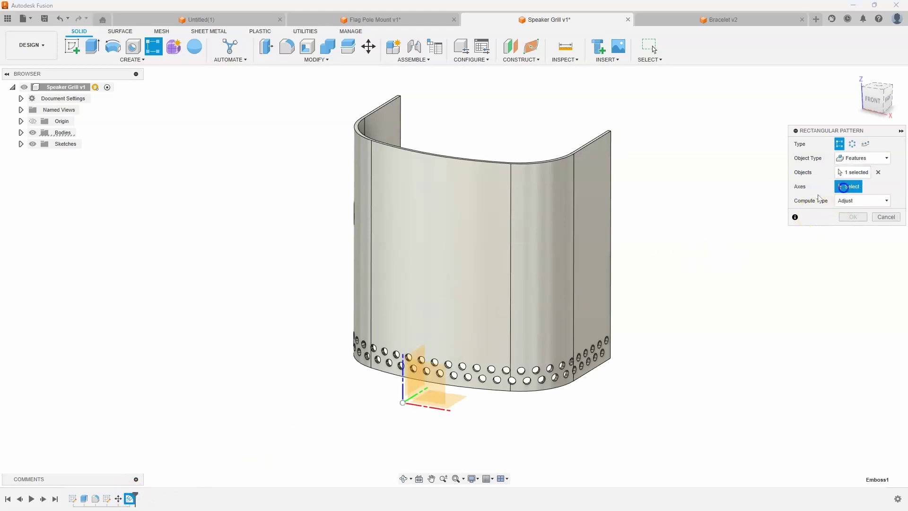
{"action": "left_click", "coordinate": [410, 383]}
{"action": "left_click_drag", "start_coordinate": [465, 337], "coordinate": [513, 141]}
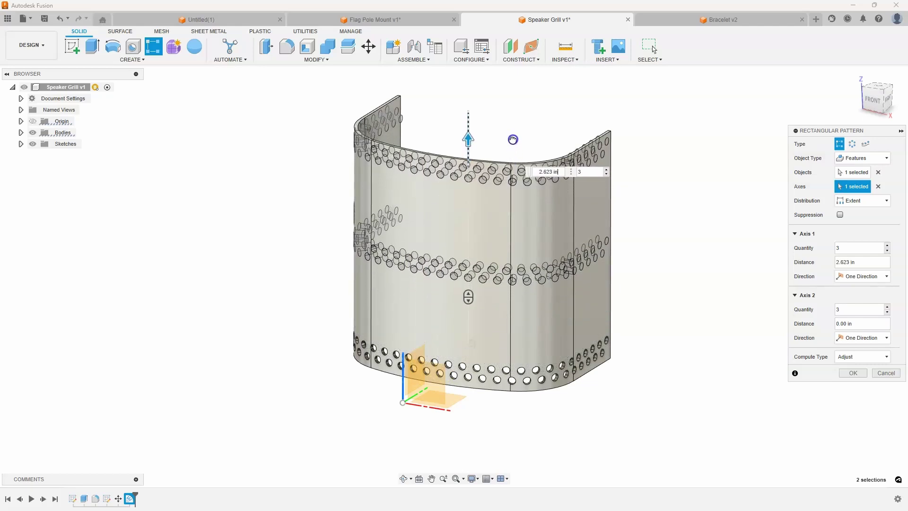
Step: Set the pattern to 11 rows of holes and commit it
{"action": "left_click", "coordinate": [888, 244]}
{"action": "left_click", "coordinate": [887, 243]}
{"action": "left_click", "coordinate": [887, 244]}
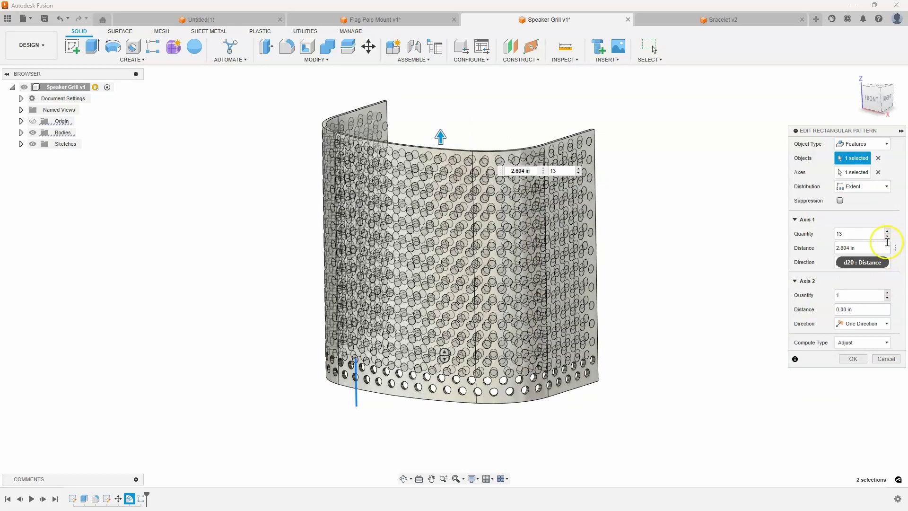
{"action": "left_click", "coordinate": [887, 237]}
{"action": "left_click", "coordinate": [887, 236]}
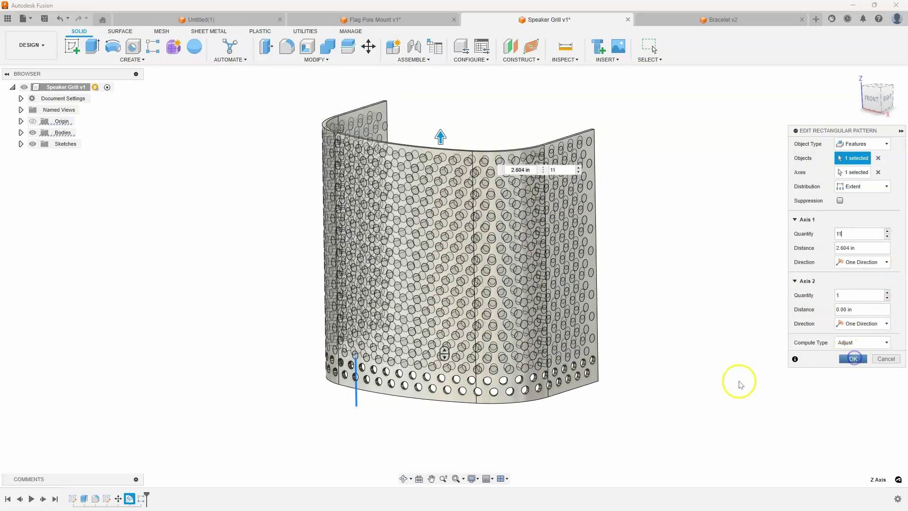
{"action": "key", "text": "Return"}
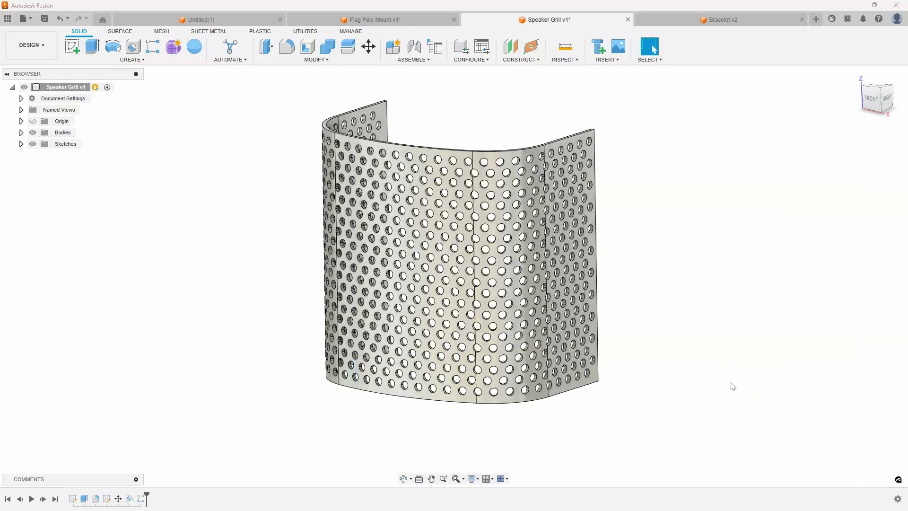
Step: Switch to the Bracelet v2 tab, orbit around the wavy ring, then open a new design tab
{"action": "middle_click_drag", "start_coordinate": [707, 279], "coordinate": [735, 120], "text": "shift"}
{"action": "left_click", "coordinate": [674, 20]}
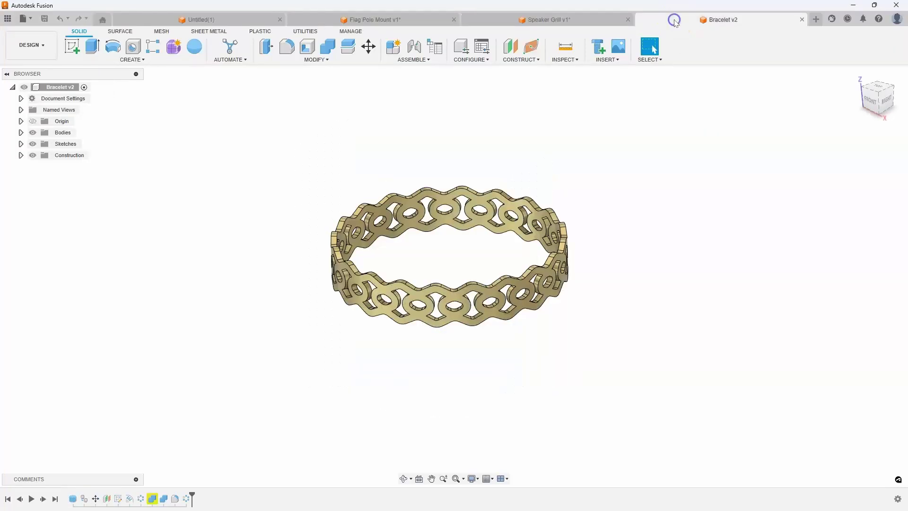
{"action": "middle_click_drag", "start_coordinate": [543, 366], "coordinate": [516, 398], "text": "shift"}
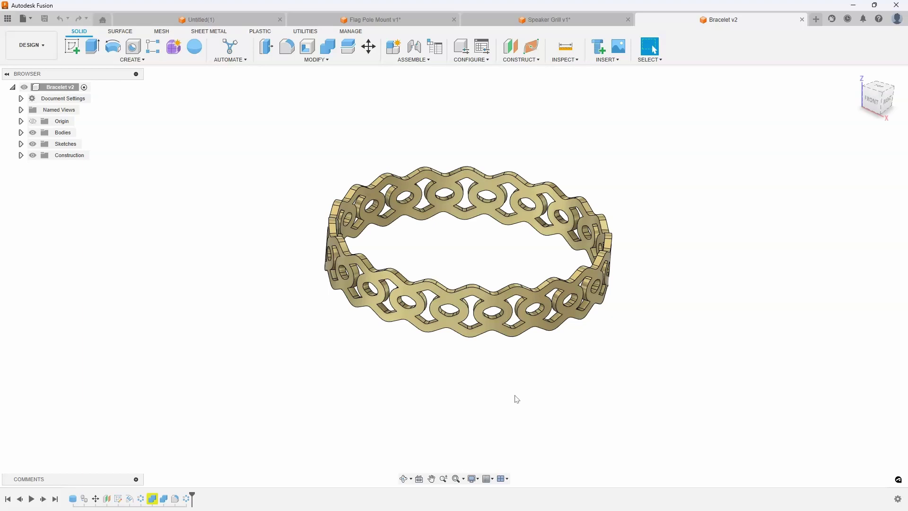
{"action": "middle_click_drag", "start_coordinate": [516, 398], "coordinate": [470, 350], "text": "shift"}
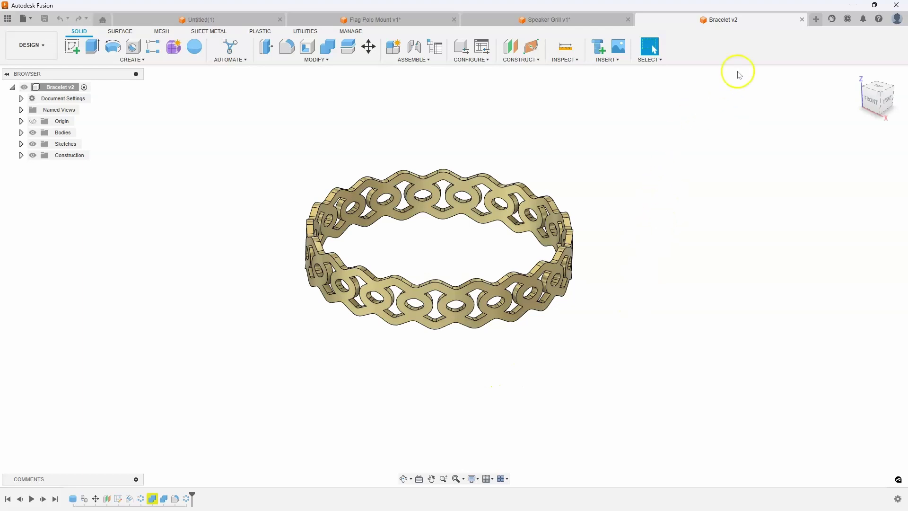
{"action": "left_click", "coordinate": [815, 19]}
Step: Create a cylinder on the XY plane at the origin, 4 in diameter and 1 in tall
{"action": "left_click", "coordinate": [134, 58]}
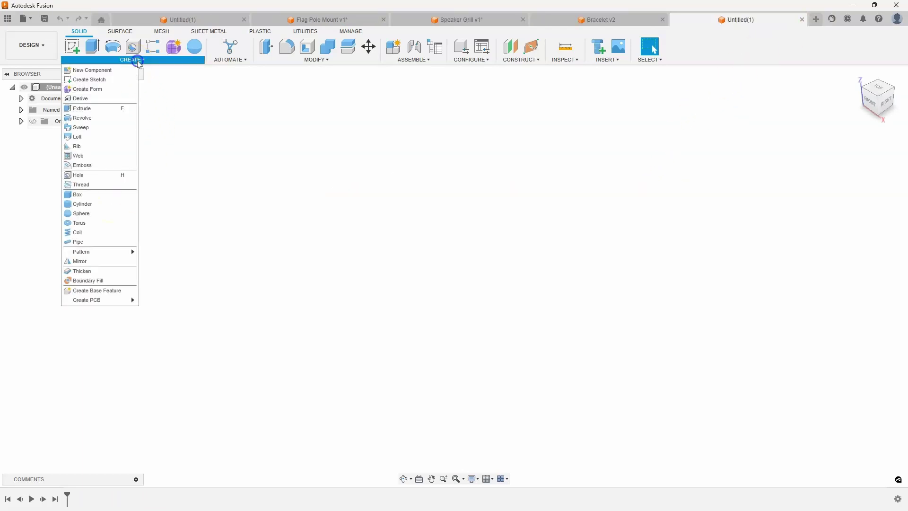
{"action": "left_click", "coordinate": [94, 208]}
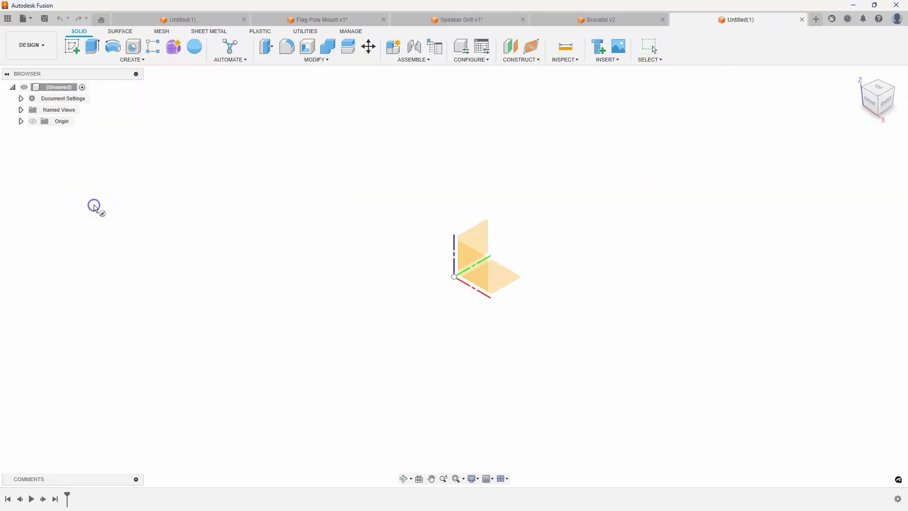
{"action": "left_click", "coordinate": [495, 279]}
{"action": "left_click", "coordinate": [454, 277]}
{"action": "type", "text": "4"}
{"action": "key", "text": "Return"}
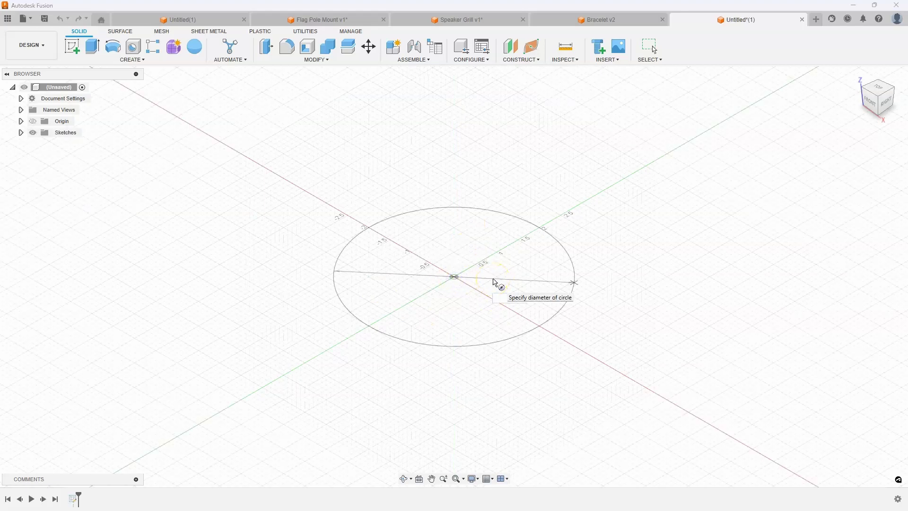
{"action": "type", "text": "1"}
{"action": "key", "text": "Return"}
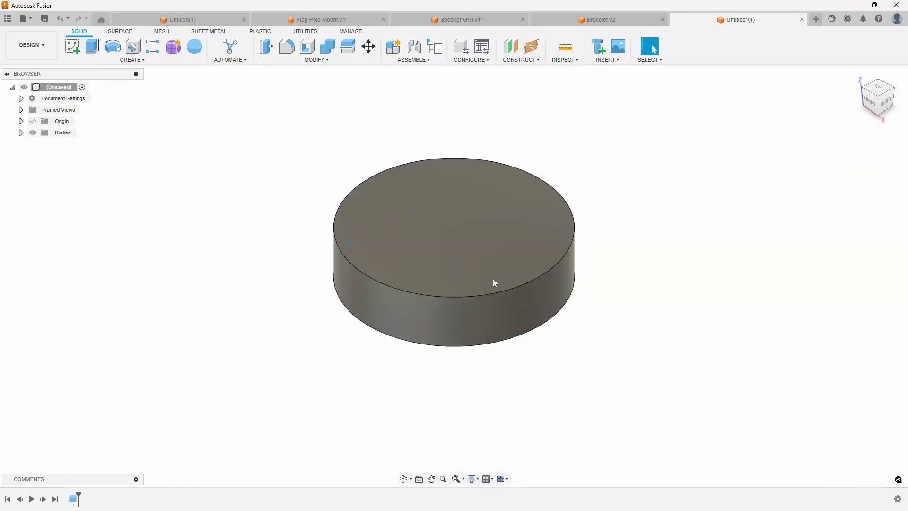
Step: Copy Body1 to make Body2, and rename Body1 to remove_part
{"action": "left_click", "coordinate": [20, 133]}
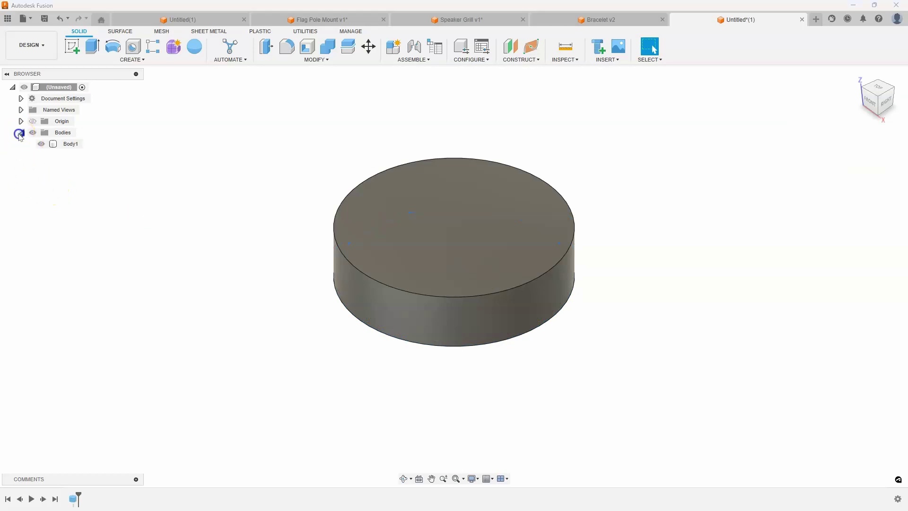
{"action": "right_click", "coordinate": [66, 144]}
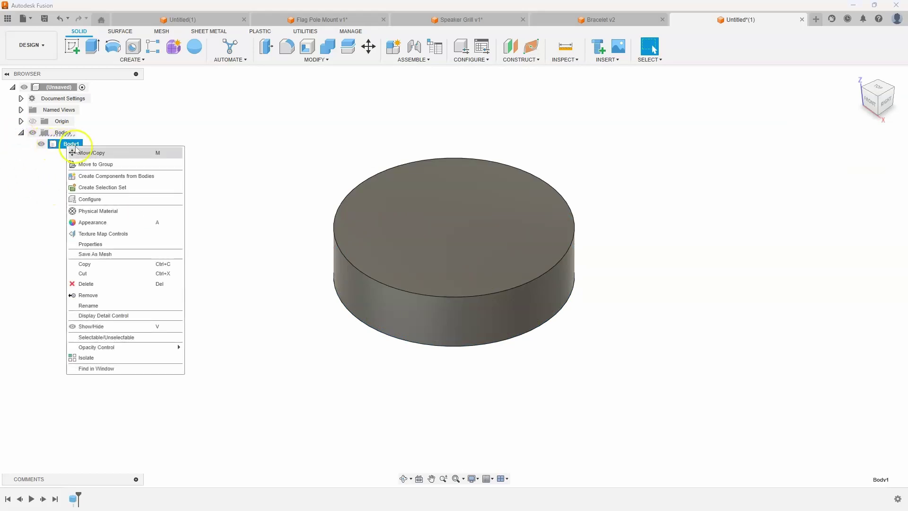
{"action": "left_click", "coordinate": [85, 153]}
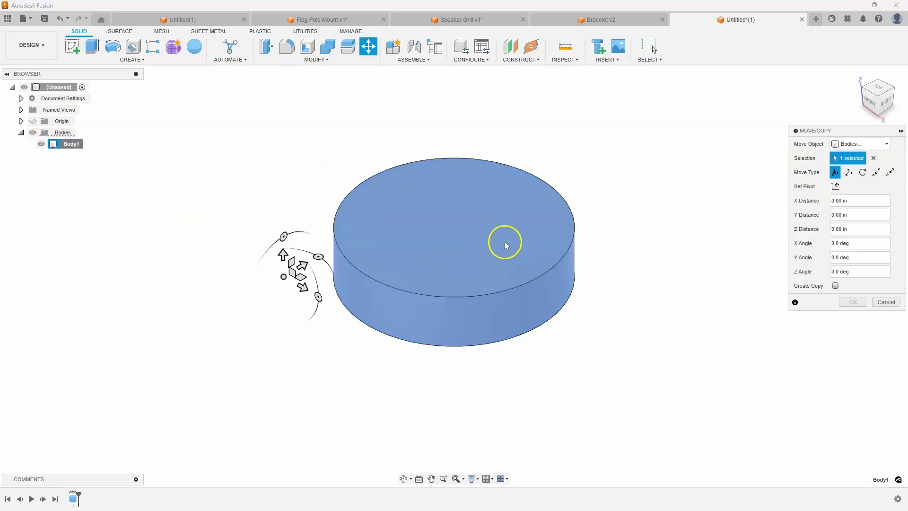
{"action": "left_click", "coordinate": [835, 286]}
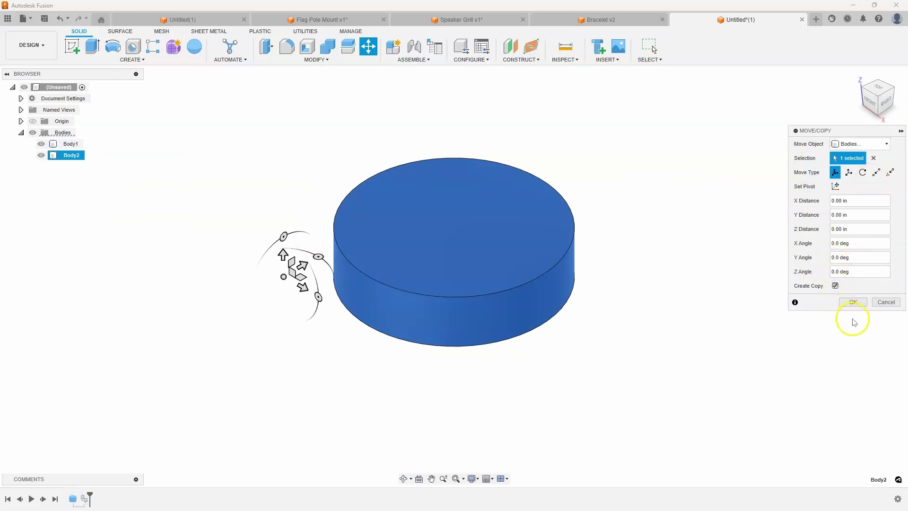
{"action": "left_click", "coordinate": [852, 304]}
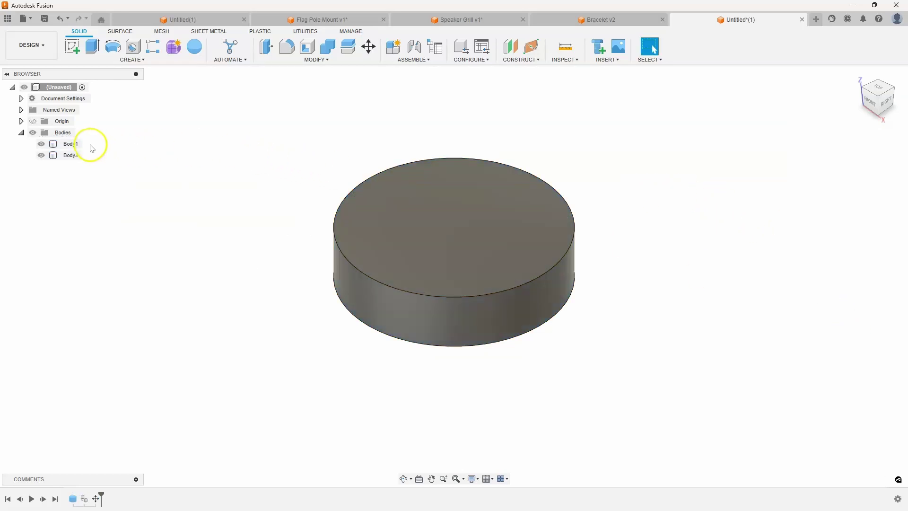
{"action": "double_click", "coordinate": [71, 144]}
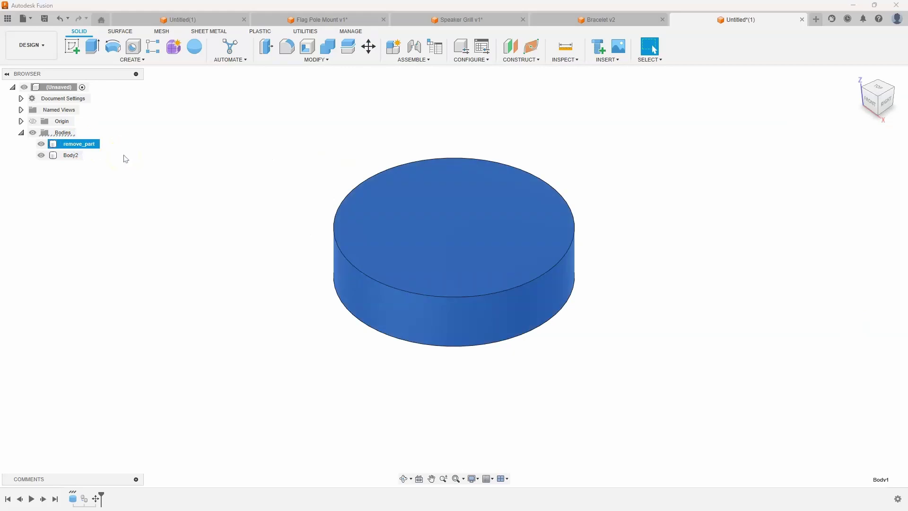
{"action": "left_click", "coordinate": [100, 170]}
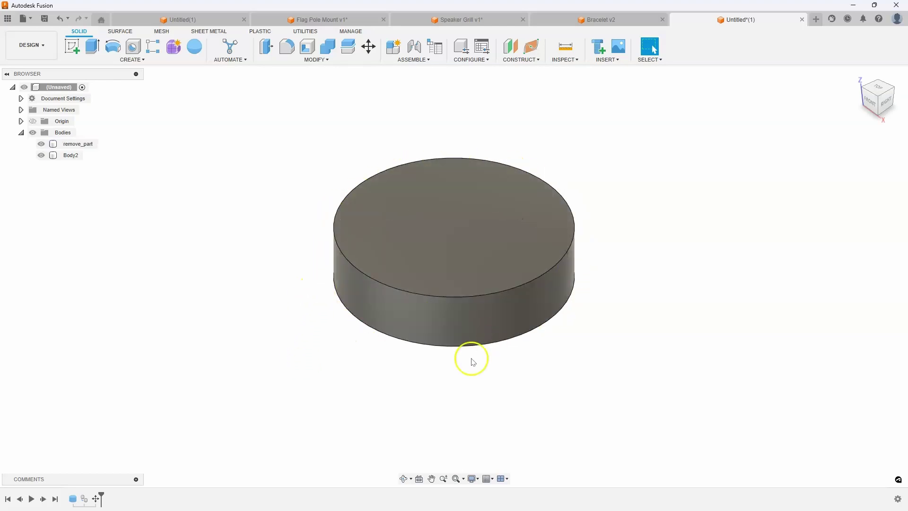
Step: Create a construction plane offset -3.004 in from the XZ plane
{"action": "left_click", "coordinate": [509, 46]}
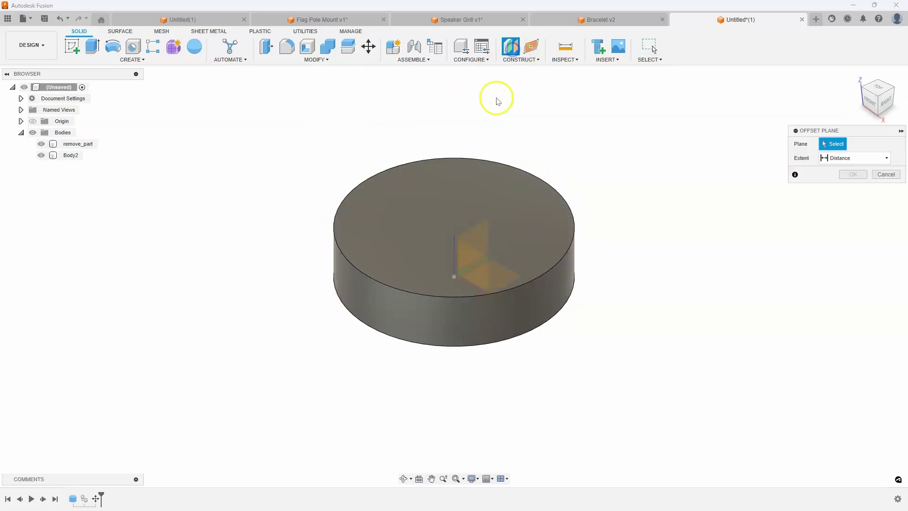
{"action": "left_click", "coordinate": [466, 251]}
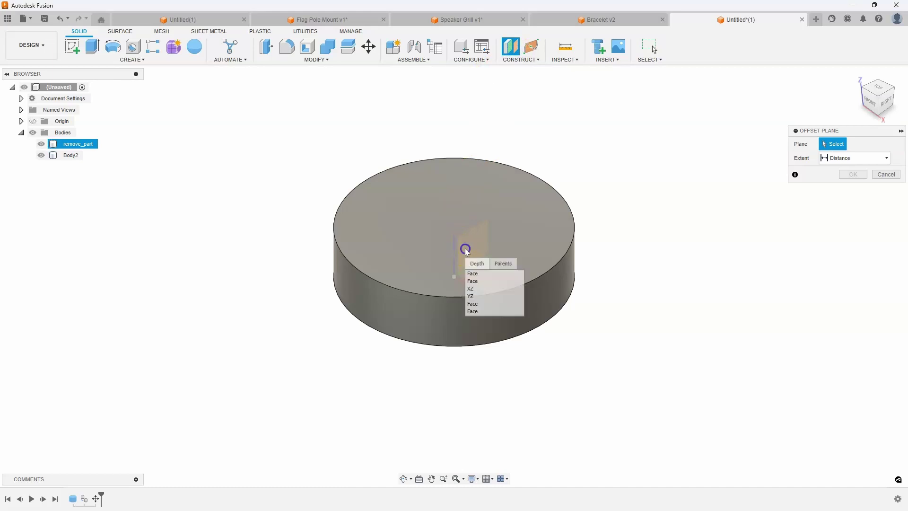
{"action": "left_click", "coordinate": [470, 286]}
{"action": "left_click_drag", "start_coordinate": [472, 246], "coordinate": [332, 307]}
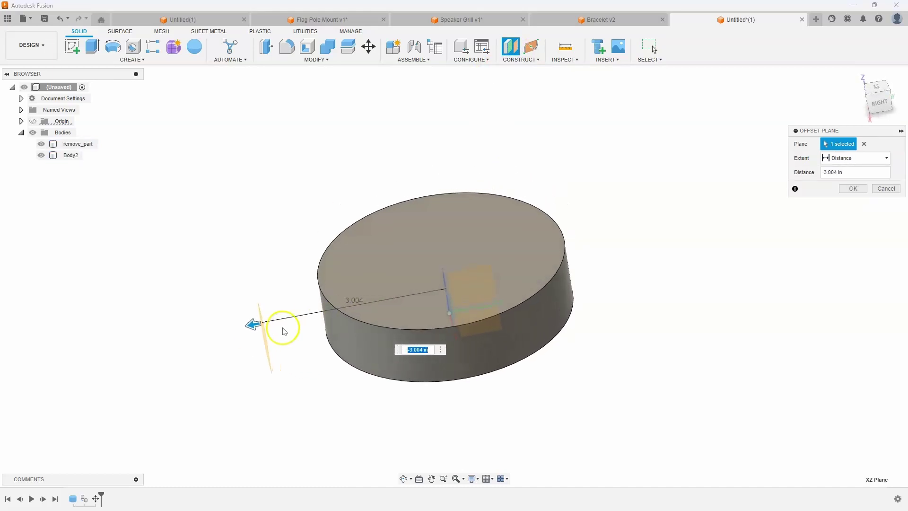
{"action": "middle_click_drag", "start_coordinate": [332, 304], "coordinate": [491, 273], "text": "shift"}
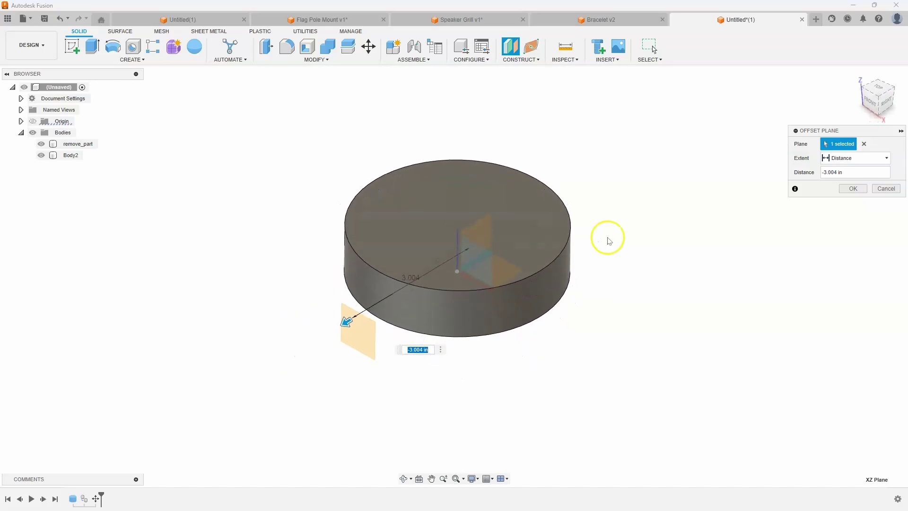
{"action": "left_click", "coordinate": [846, 189]}
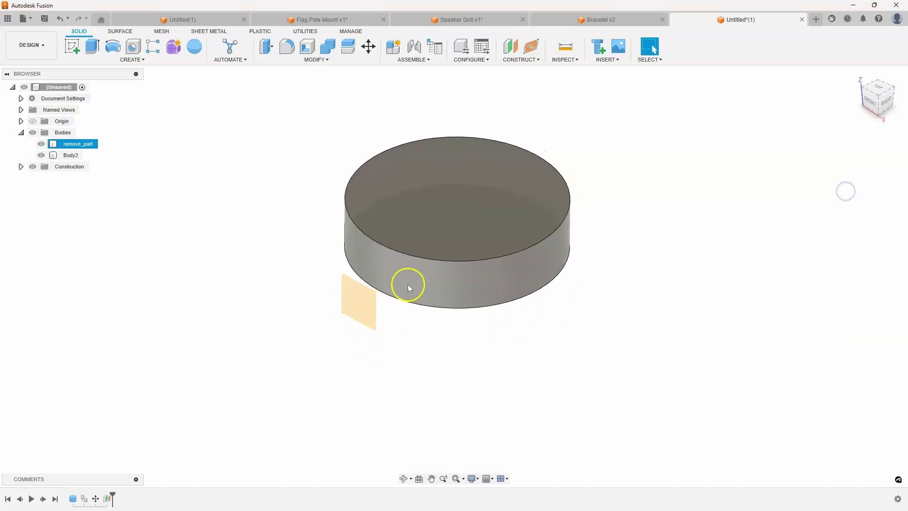
Step: Start a new sketch on the offset plane
{"action": "right_click", "coordinate": [375, 298]}
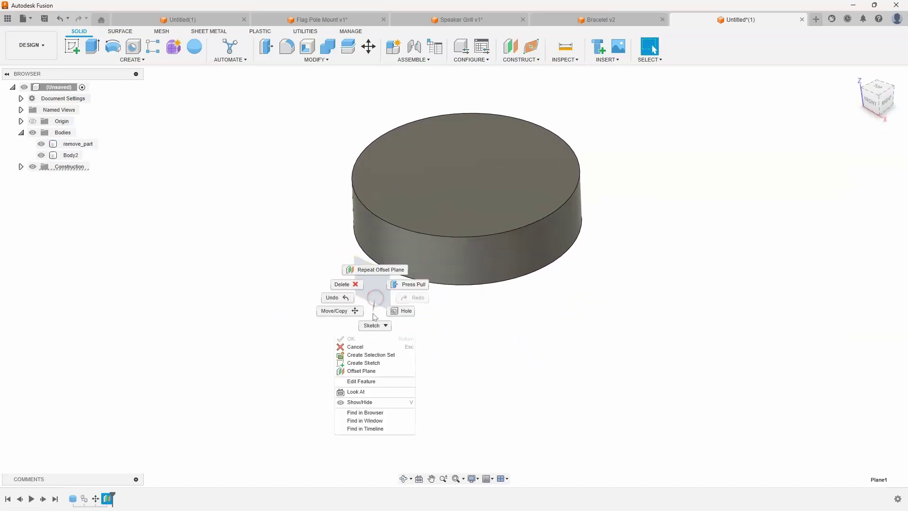
{"action": "left_click", "coordinate": [363, 362]}
{"action": "scroll", "coordinate": [423, 289], "scroll_direction": "up", "scroll_amount": 5}
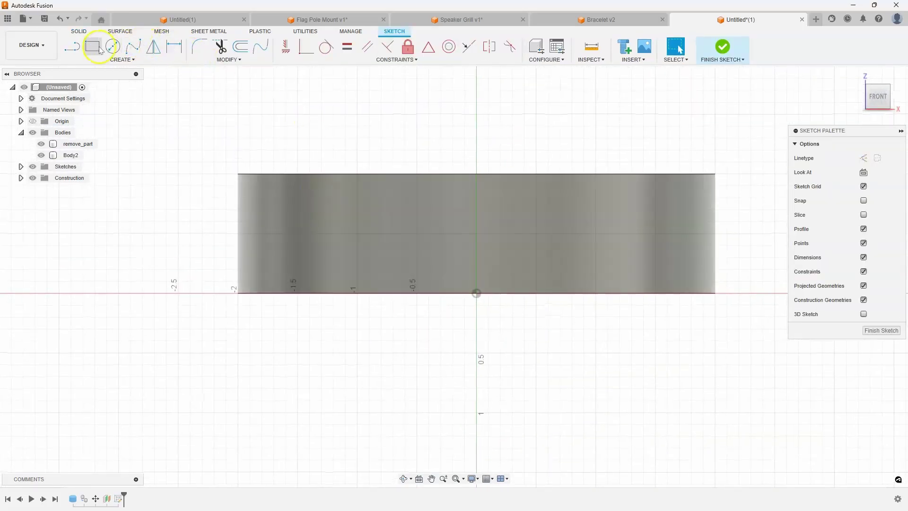
Step: Draw a four-line diamond around the origin
{"action": "left_click", "coordinate": [70, 48]}
{"action": "left_click", "coordinate": [476, 204]}
{"action": "left_click", "coordinate": [405, 233]}
{"action": "left_click", "coordinate": [470, 269]}
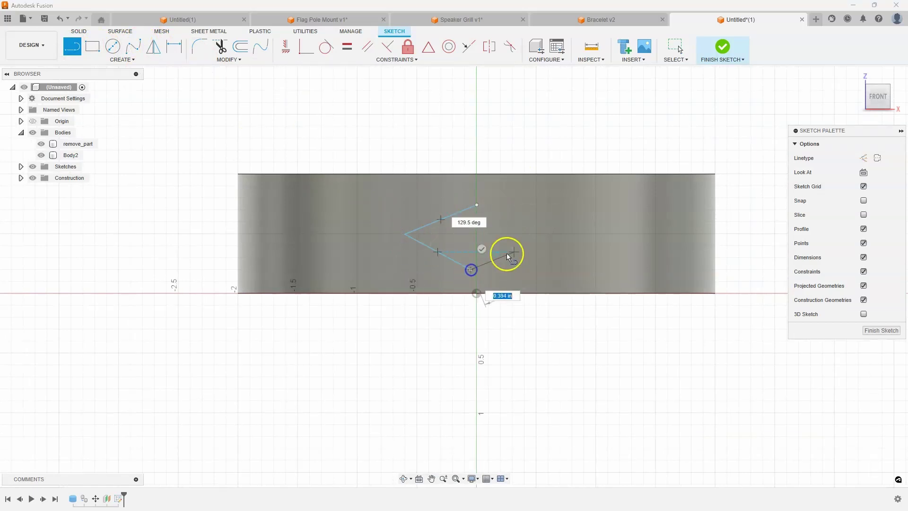
{"action": "left_click", "coordinate": [541, 234]}
{"action": "left_click", "coordinate": [476, 205]}
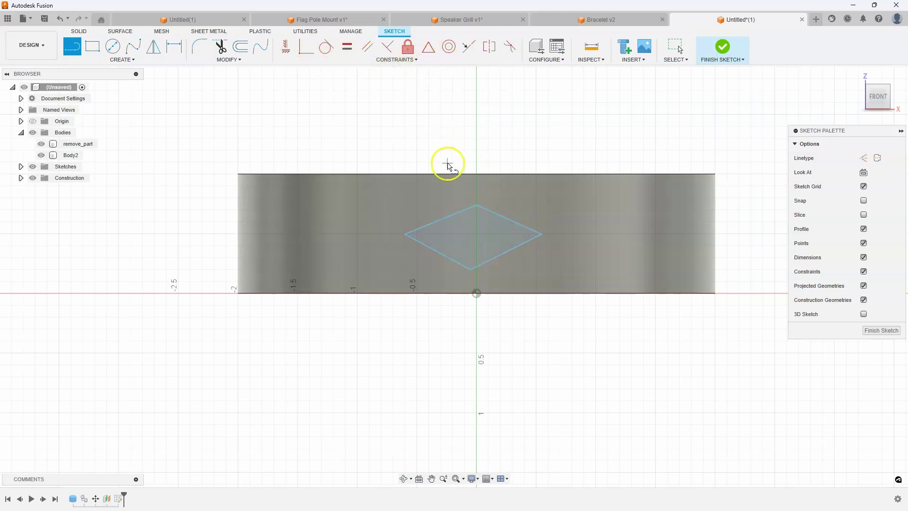
{"action": "key", "text": "Escape"}
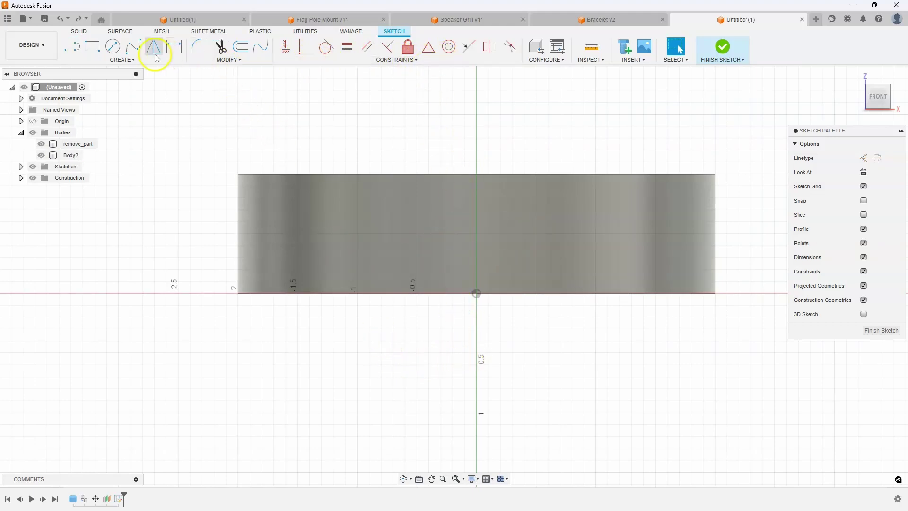
Step: Draw a construction ellipse centred near the middle of the body
{"action": "left_click", "coordinate": [124, 59]}
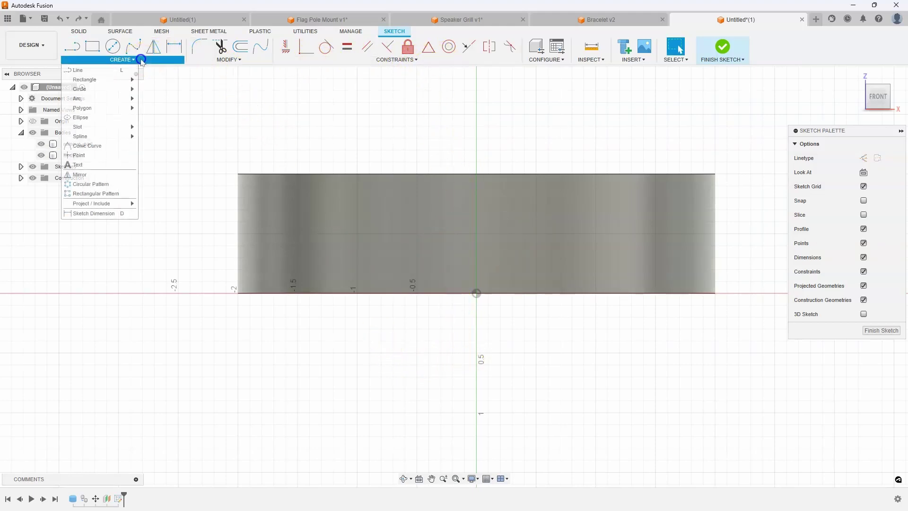
{"action": "left_click", "coordinate": [80, 117]}
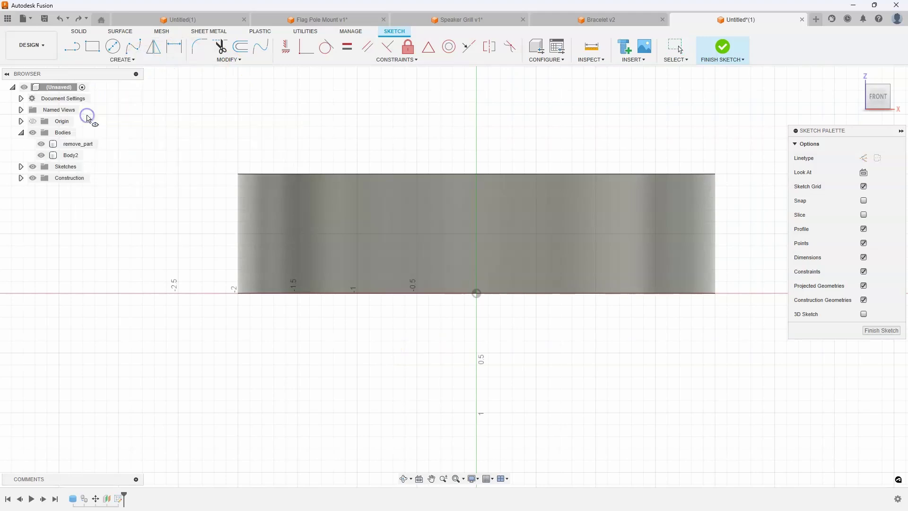
{"action": "left_click", "coordinate": [863, 158]}
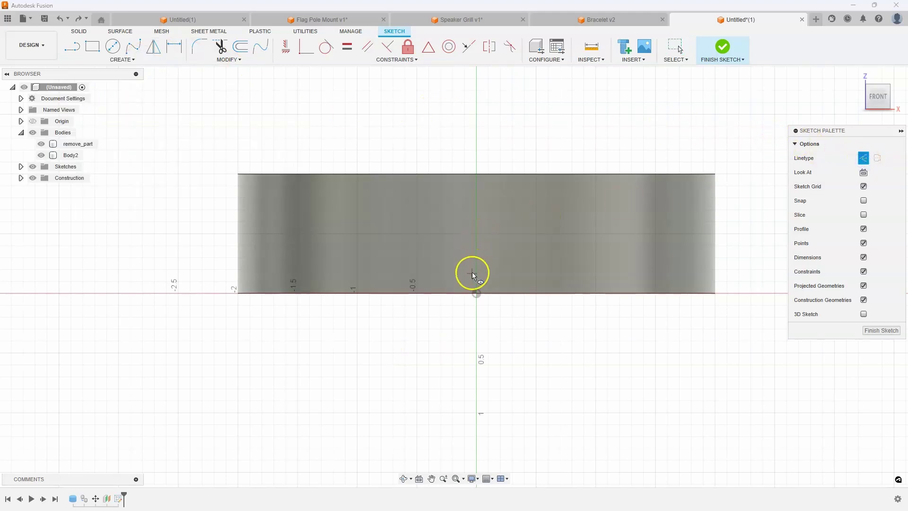
{"action": "left_click", "coordinate": [477, 233]}
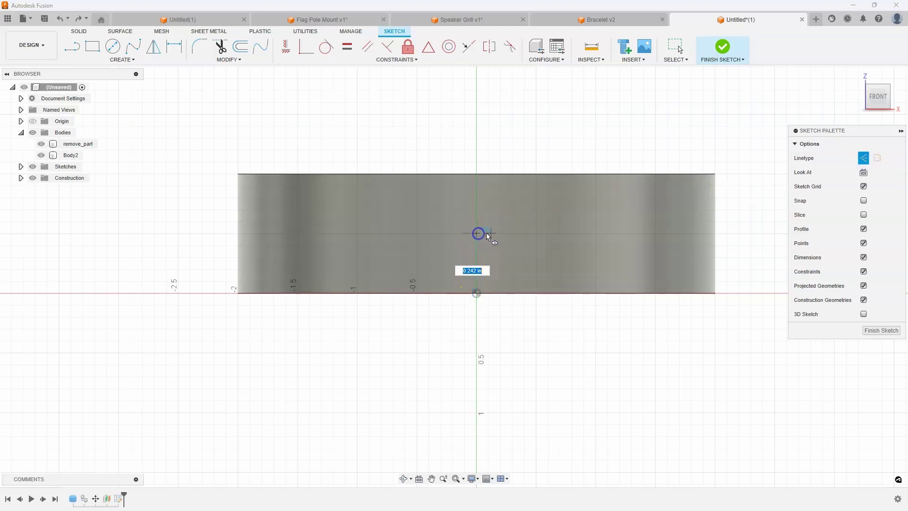
{"action": "left_click", "coordinate": [532, 235]}
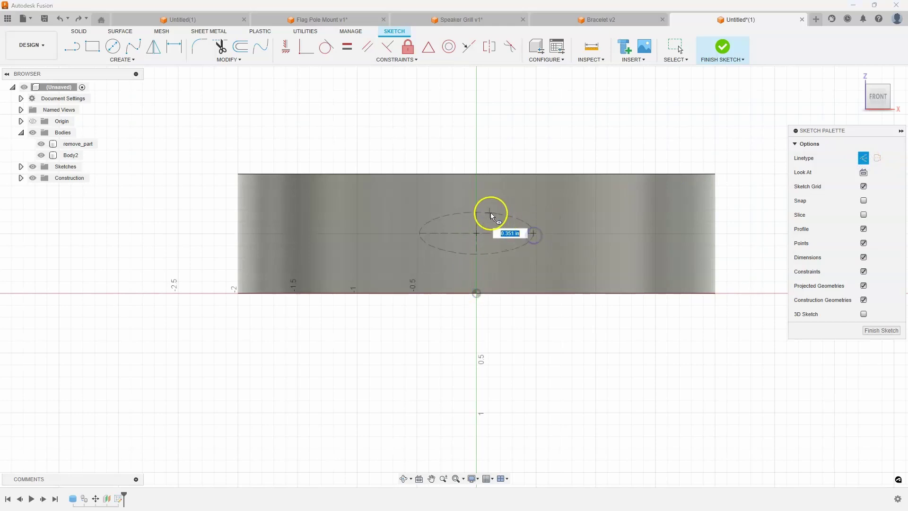
{"action": "left_click", "coordinate": [477, 206]}
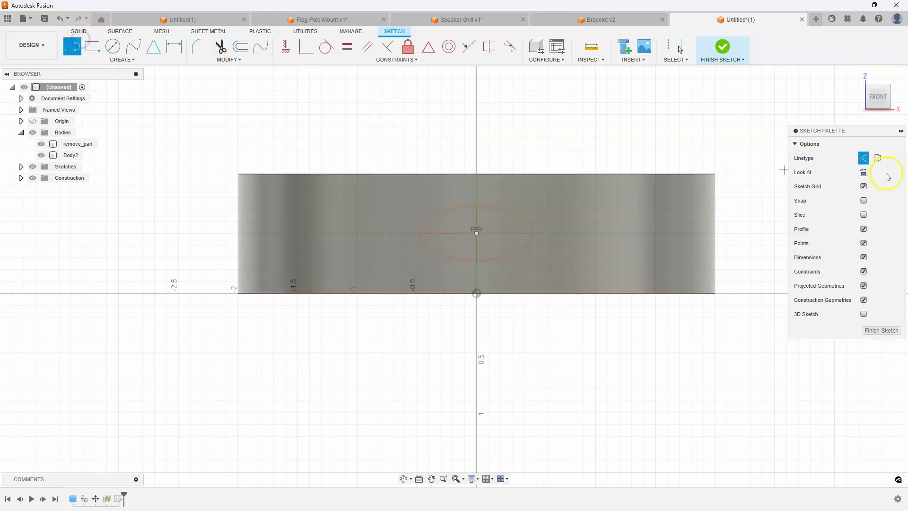
Step: Draw a diamond joining the ellipse's left, top, right and bottom ends
{"action": "left_click", "coordinate": [864, 158]}
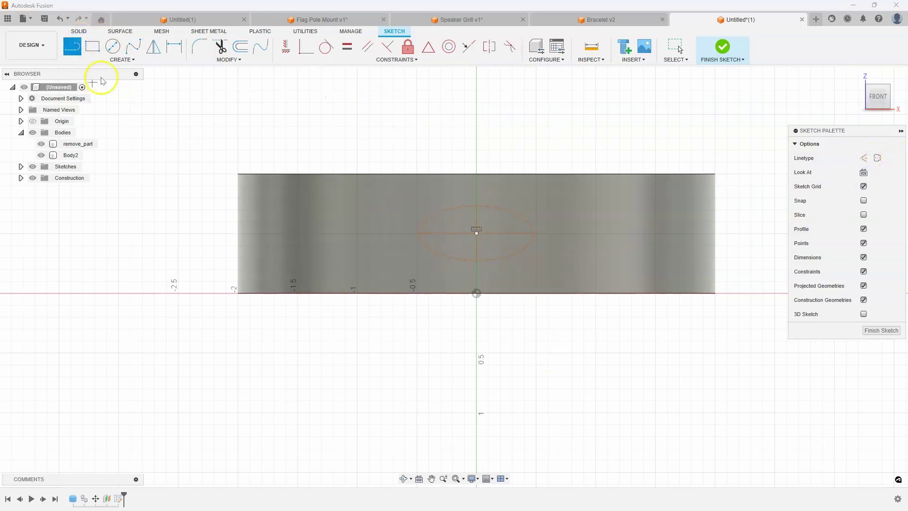
{"action": "left_click", "coordinate": [420, 232]}
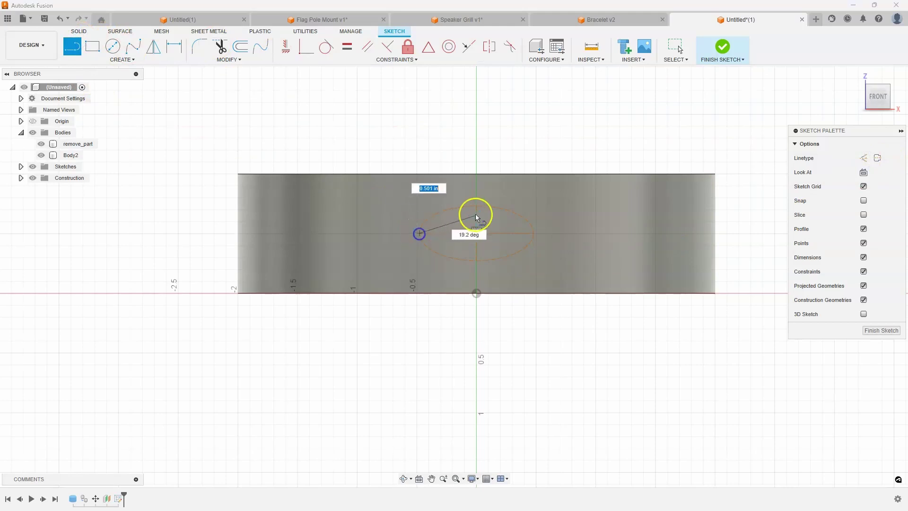
{"action": "double_click", "coordinate": [478, 208]}
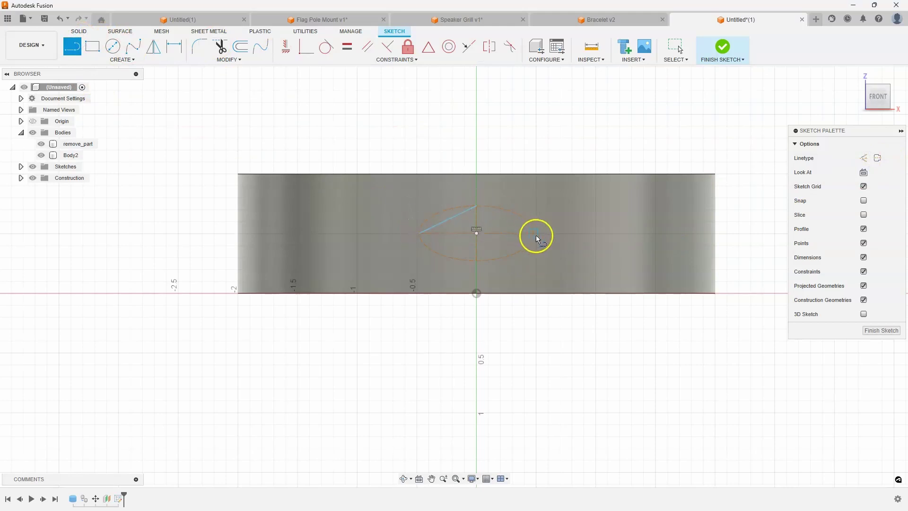
{"action": "left_click", "coordinate": [532, 234]}
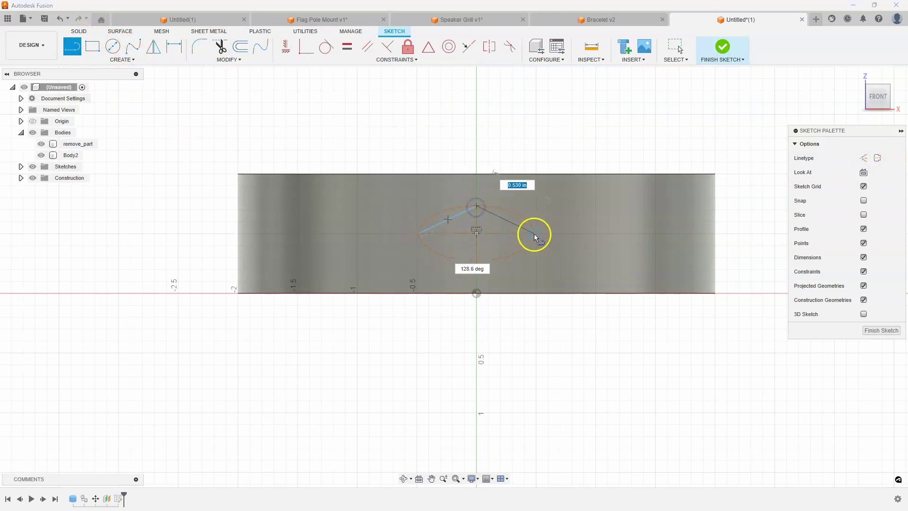
{"action": "left_click_drag", "start_coordinate": [534, 235], "coordinate": [482, 263]}
{"action": "left_click", "coordinate": [479, 263]}
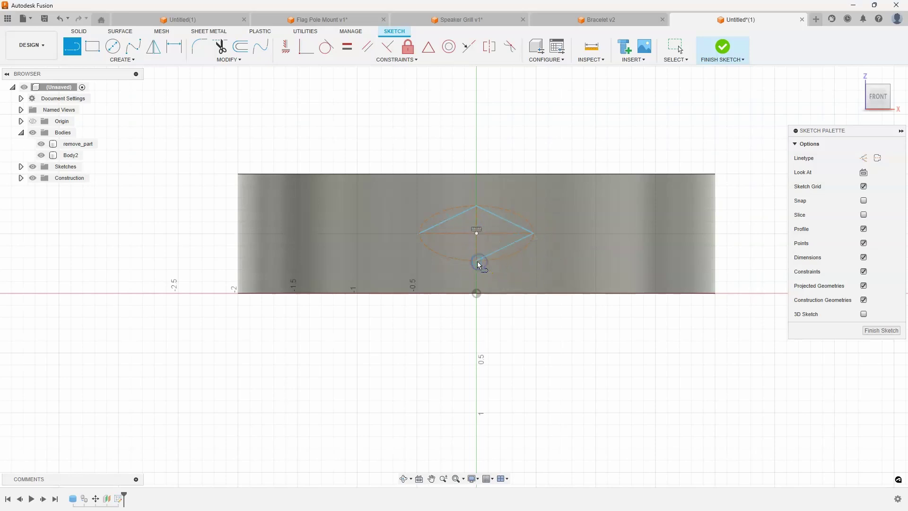
{"action": "left_click", "coordinate": [419, 234]}
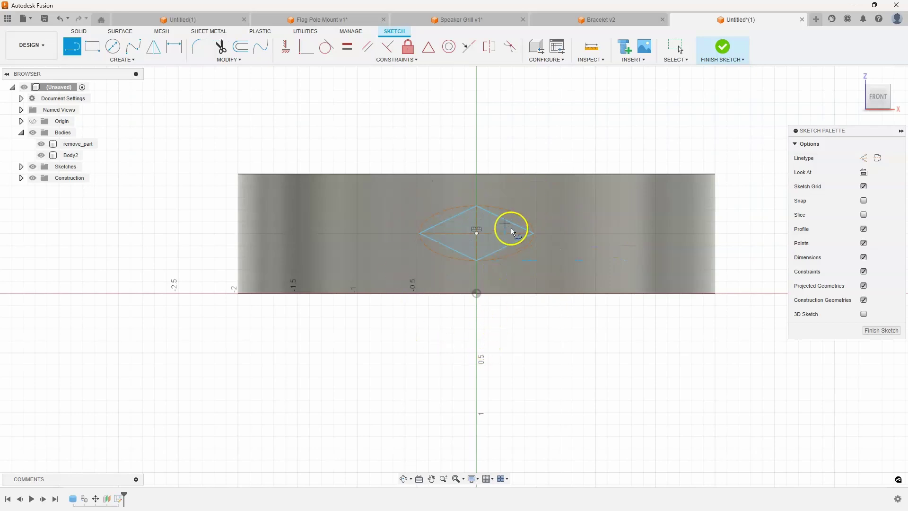
Step: Offset the diamond outward about 0.1 in and finish the sketch
{"action": "left_click", "coordinate": [240, 46]}
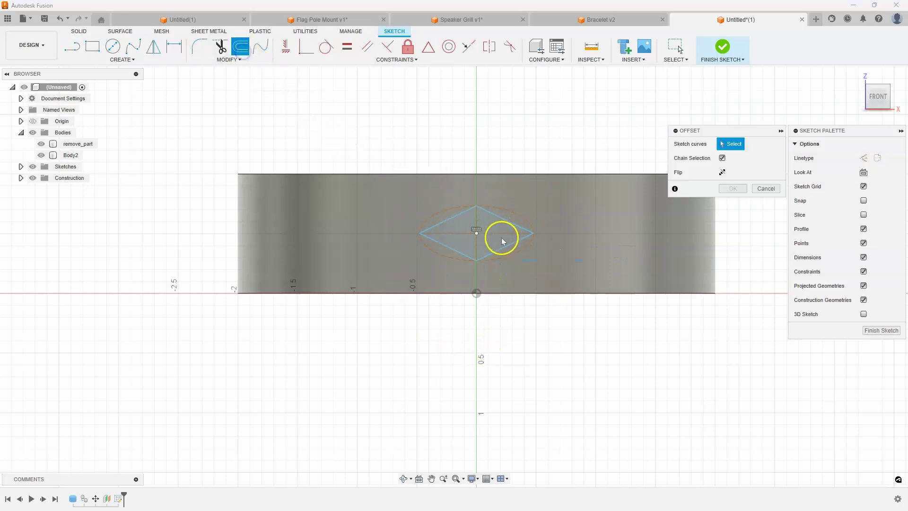
{"action": "left_click", "coordinate": [445, 218]}
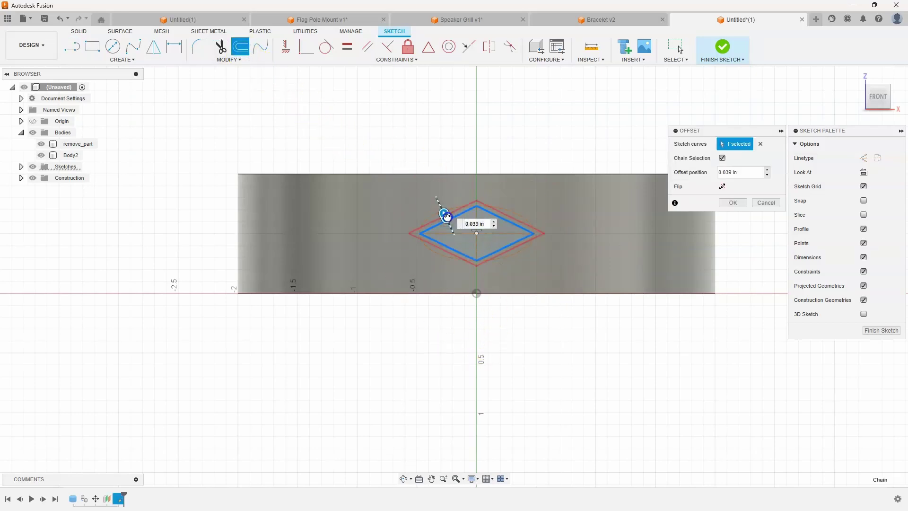
{"action": "left_click_drag", "start_coordinate": [447, 216], "coordinate": [442, 211]}
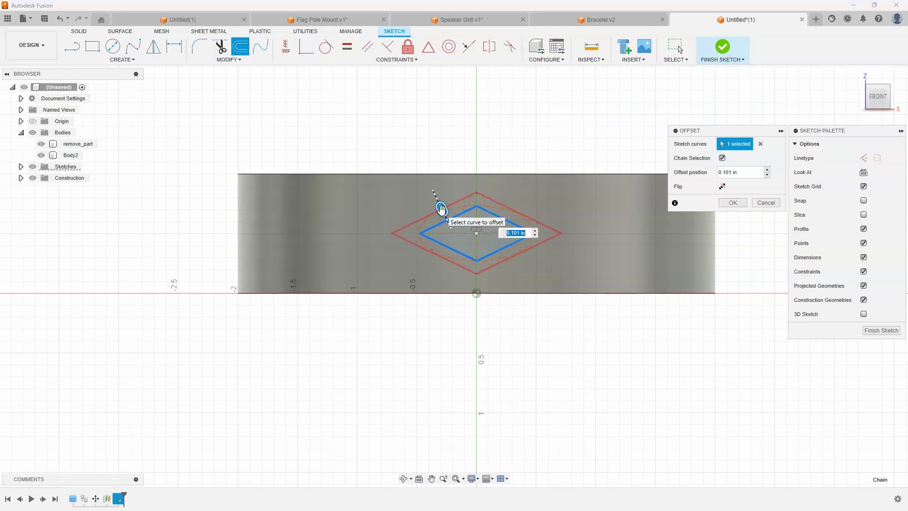
{"action": "key", "text": "Return"}
{"action": "left_click", "coordinate": [532, 127]}
{"action": "left_click", "coordinate": [722, 48]}
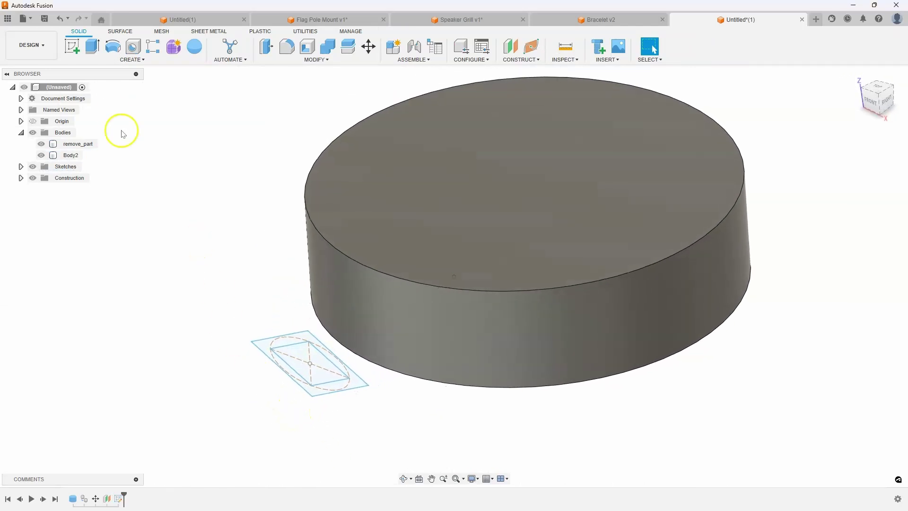
{"action": "left_click", "coordinate": [125, 60]}
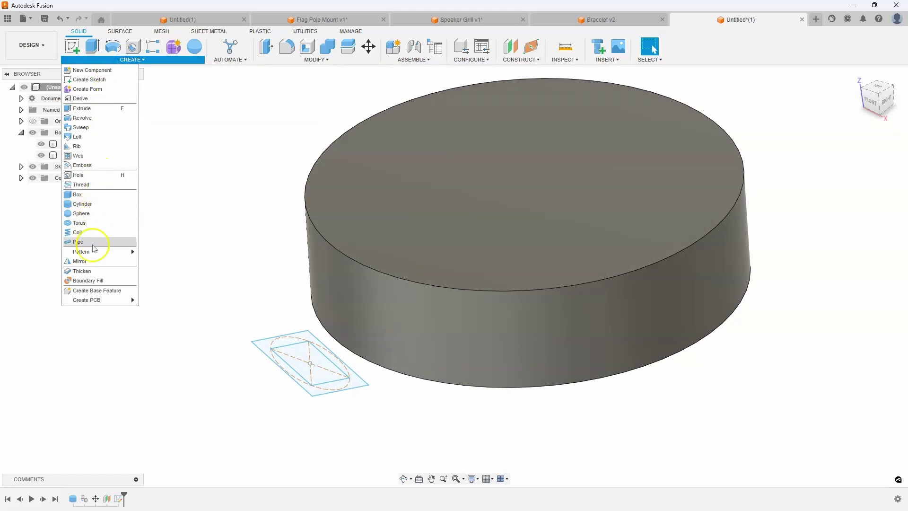
Step: Emboss the diamond band profile onto the disc's curved side at 0.1 in depth, then review its settings
{"action": "left_click", "coordinate": [87, 166]}
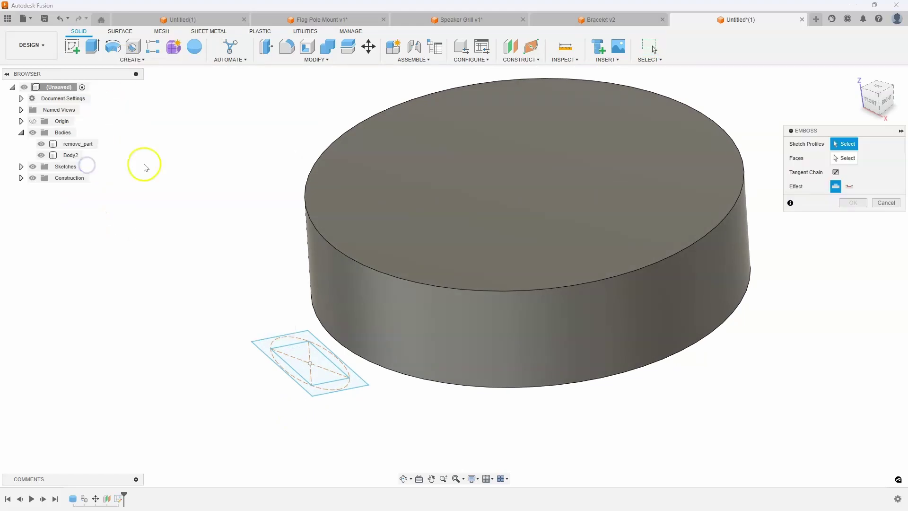
{"action": "left_click", "coordinate": [263, 343]}
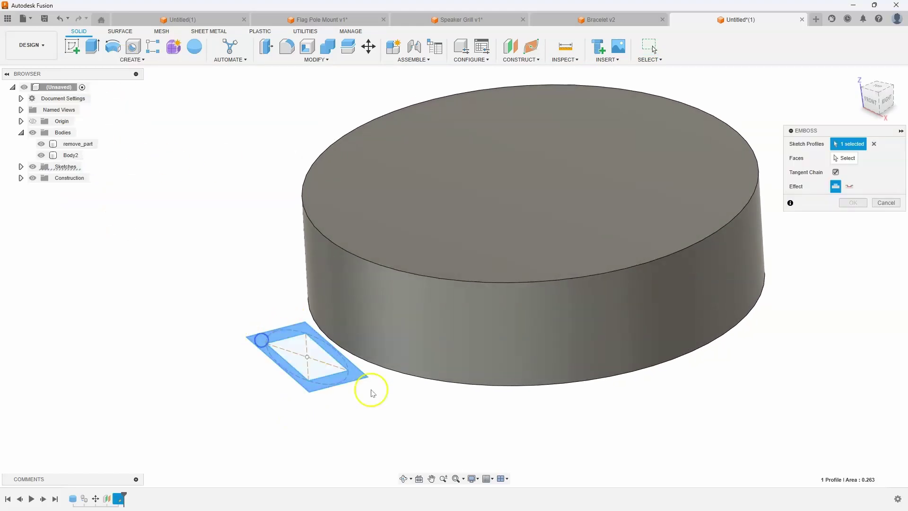
{"action": "left_click", "coordinate": [842, 159]}
{"action": "left_click", "coordinate": [381, 298]}
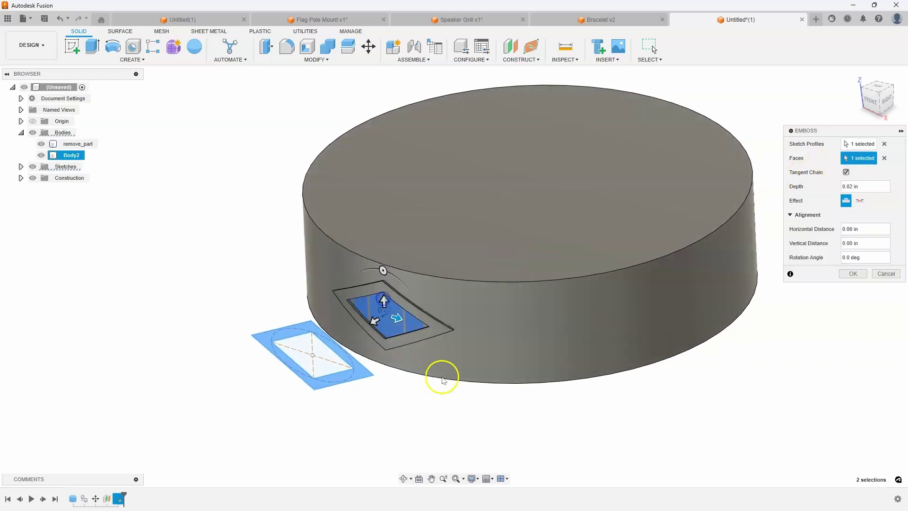
{"action": "middle_click_drag", "start_coordinate": [461, 474], "coordinate": [780, 237], "text": "shift"}
{"action": "left_click", "coordinate": [850, 186]}
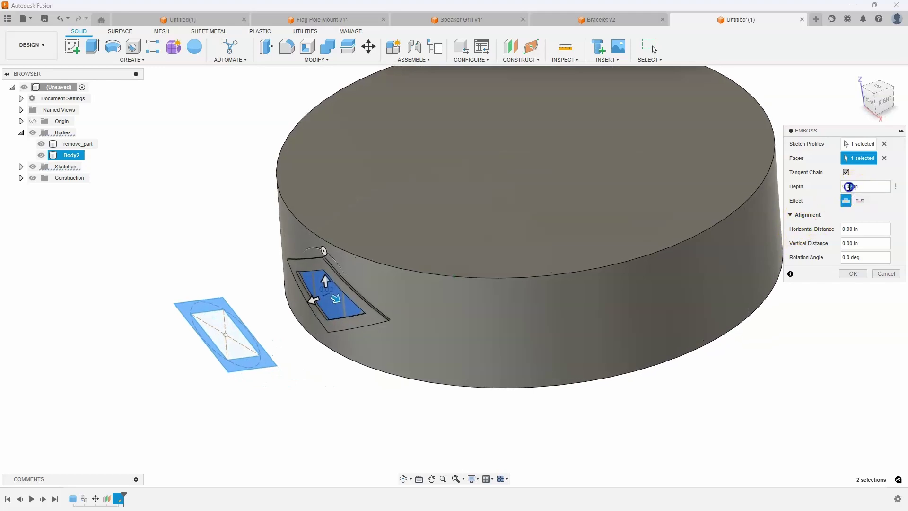
{"action": "middle_click_drag", "start_coordinate": [544, 360], "coordinate": [766, 303], "text": "shift"}
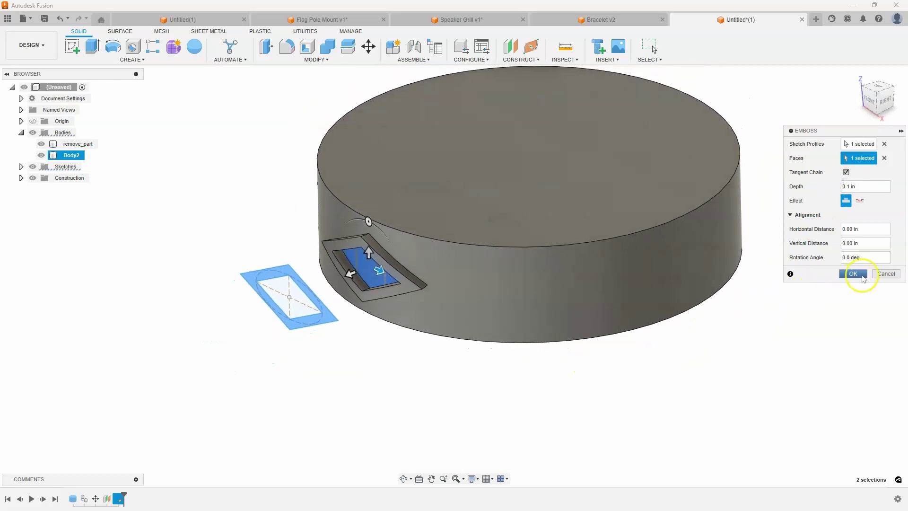
{"action": "left_click", "coordinate": [854, 274]}
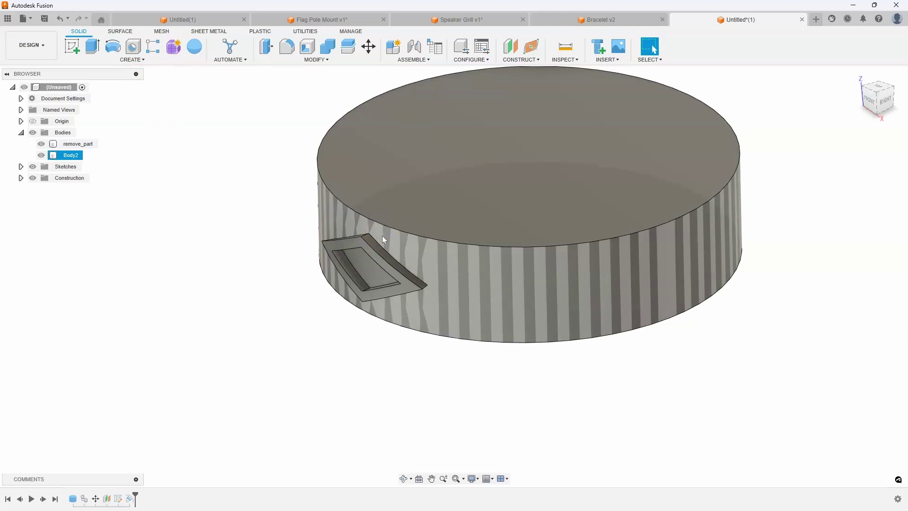
{"action": "double_click", "coordinate": [119, 499]}
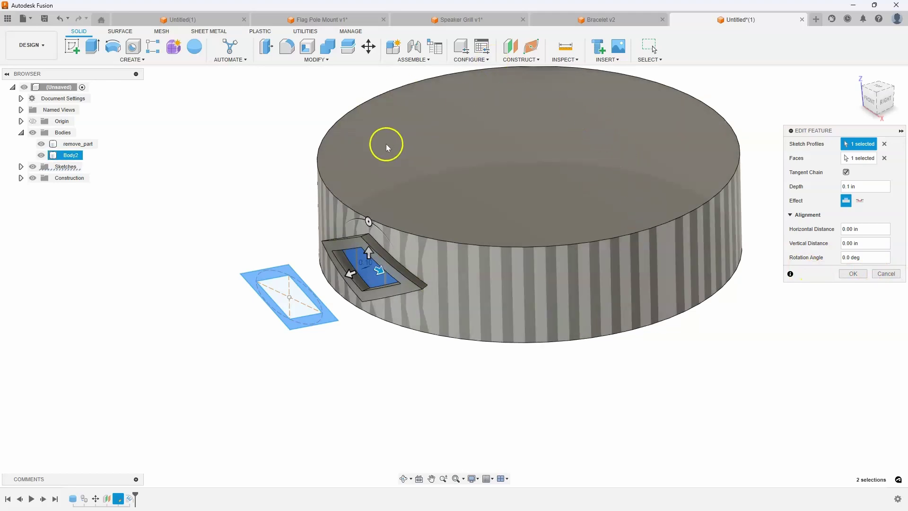
{"action": "left_click", "coordinate": [885, 274]}
Step: Set up a circular pattern of the embossed body around the disc's round face
{"action": "left_click", "coordinate": [142, 59]}
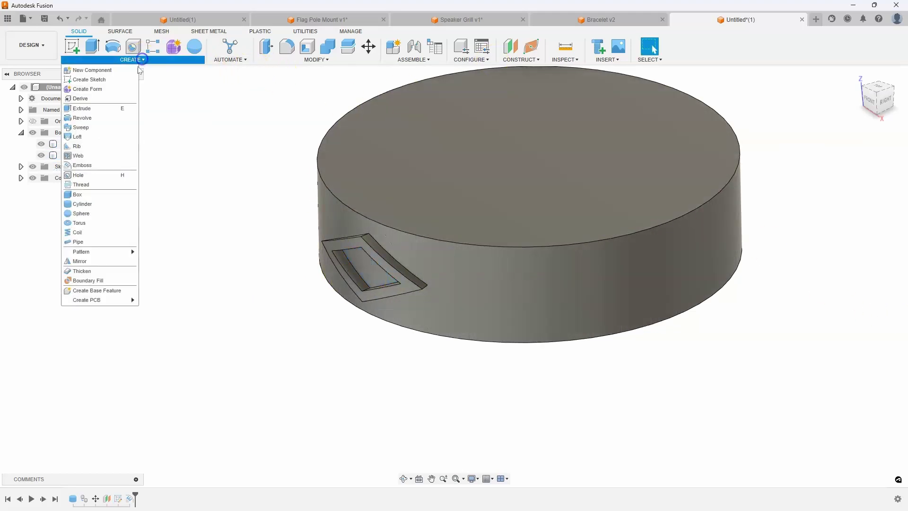
{"action": "mouse_move", "coordinate": [109, 251]}
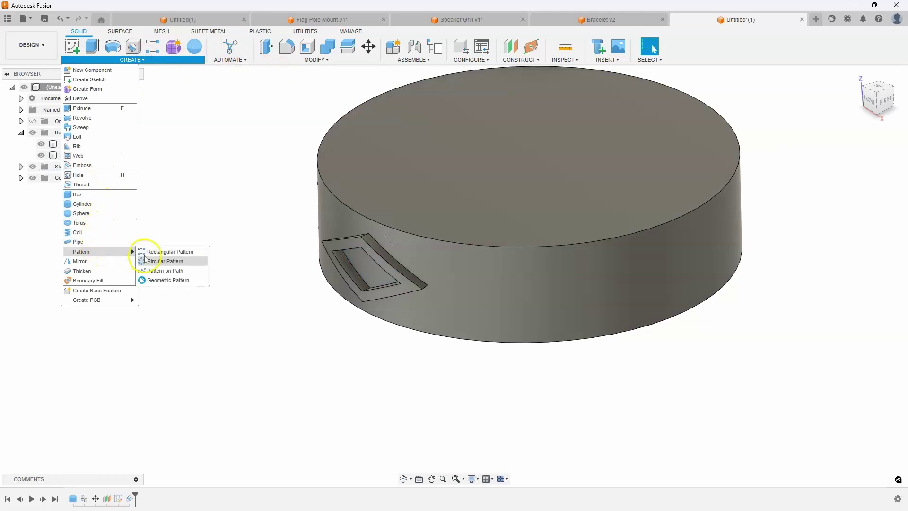
{"action": "left_click", "coordinate": [161, 261]}
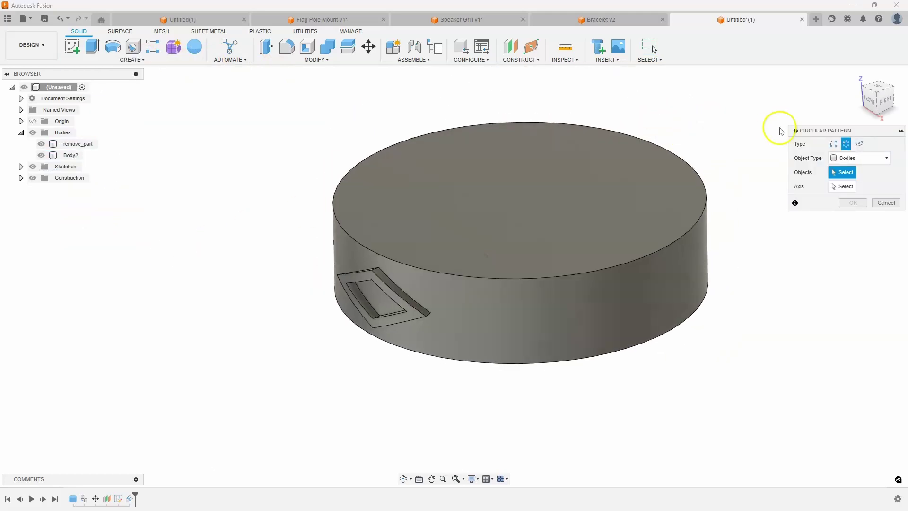
{"action": "left_click", "coordinate": [507, 168]}
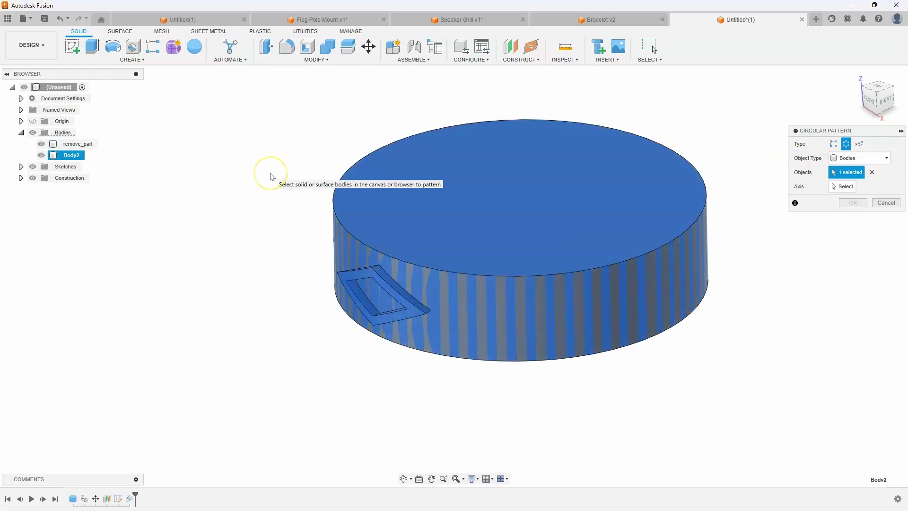
{"action": "left_click", "coordinate": [843, 186]}
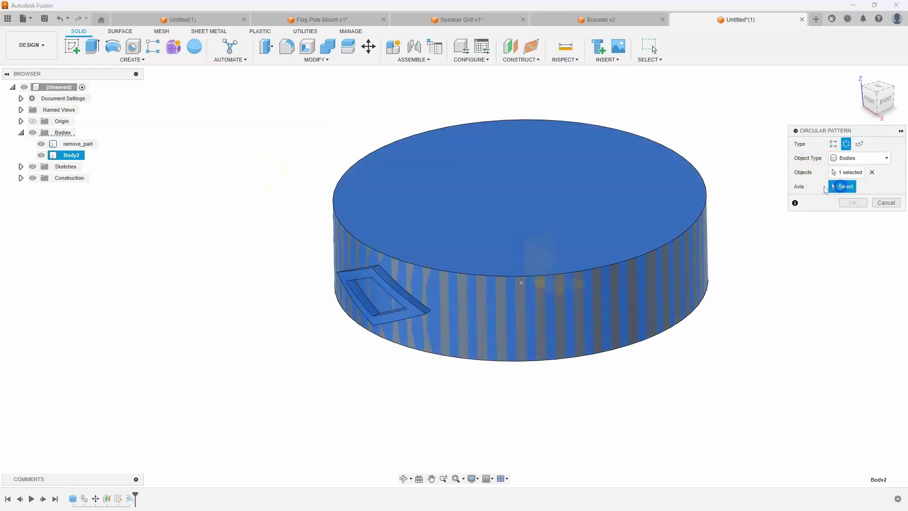
{"action": "left_click", "coordinate": [623, 276]}
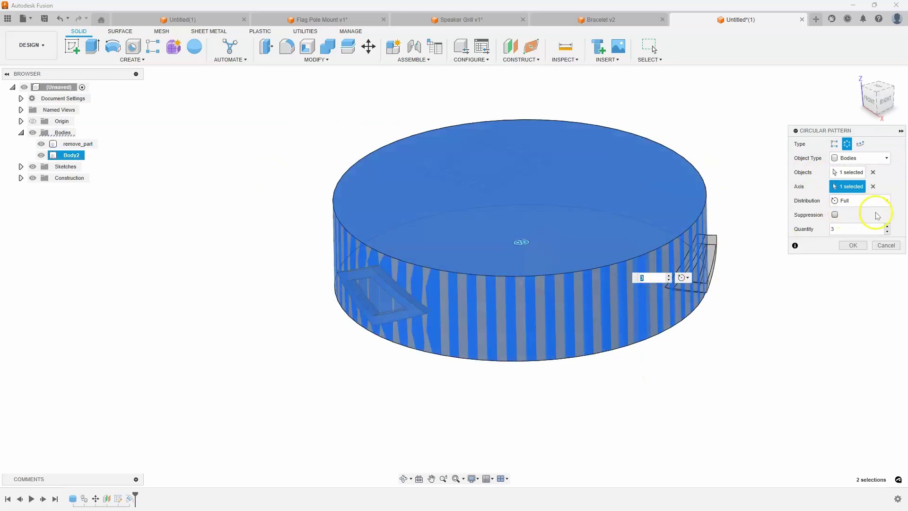
Step: Set the pattern quantity to 17, create it, and view the cylinder from the front
{"action": "left_click", "coordinate": [887, 226]}
{"action": "left_click", "coordinate": [887, 226]}
{"action": "left_click", "coordinate": [888, 226]}
{"action": "left_click", "coordinate": [888, 226]}
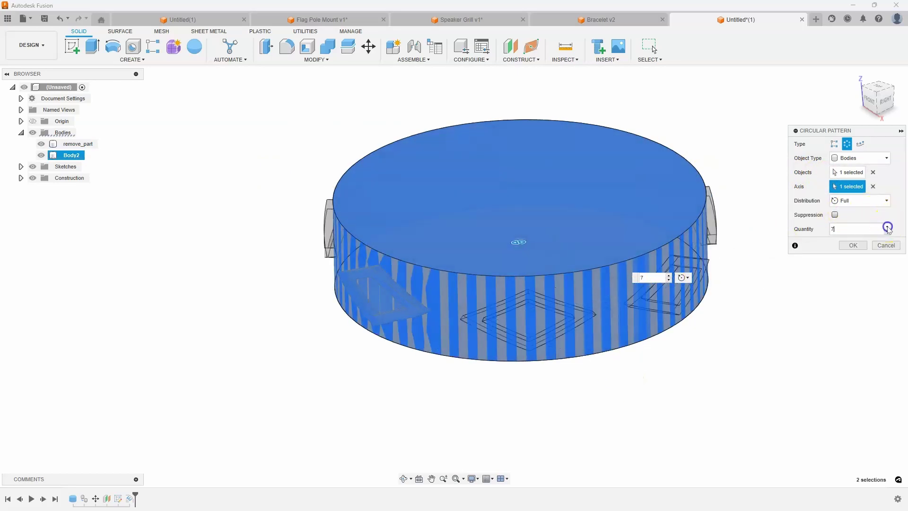
{"action": "left_click", "coordinate": [887, 226]}
{"action": "left_click", "coordinate": [887, 226]}
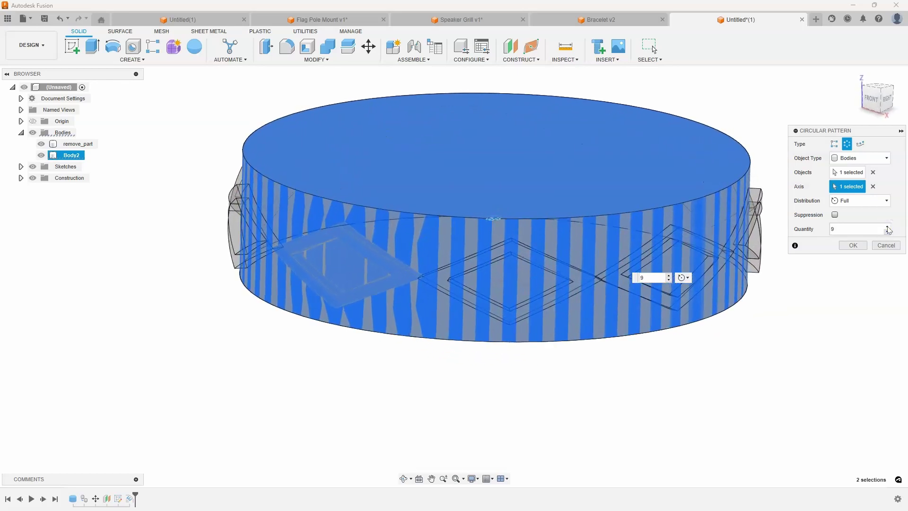
{"action": "left_click", "coordinate": [888, 226]}
{"action": "left_click", "coordinate": [887, 226]}
{"action": "left_click", "coordinate": [888, 226]}
{"action": "left_click", "coordinate": [888, 226]}
{"action": "left_click", "coordinate": [887, 227]}
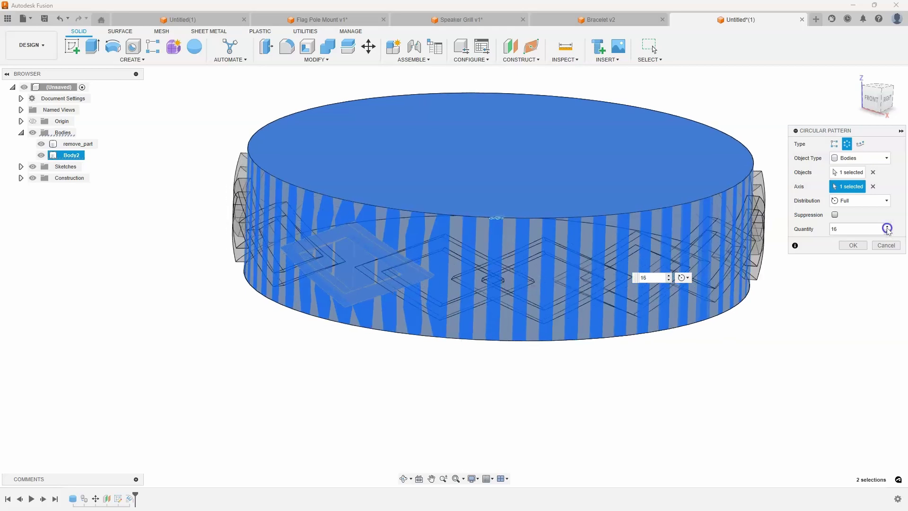
{"action": "left_click", "coordinate": [887, 227]}
{"action": "left_click", "coordinate": [887, 227]}
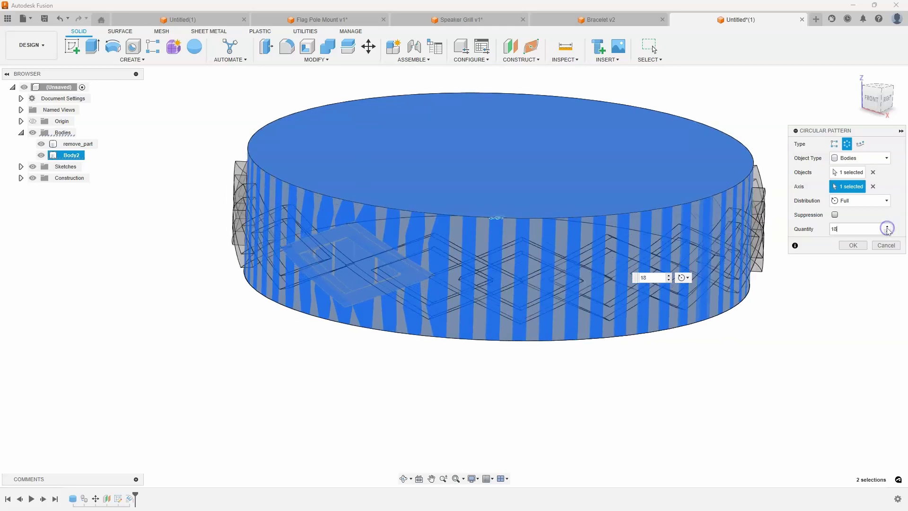
{"action": "left_click", "coordinate": [888, 232]}
{"action": "scroll", "coordinate": [888, 234], "scroll_direction": "up", "scroll_amount": 5}
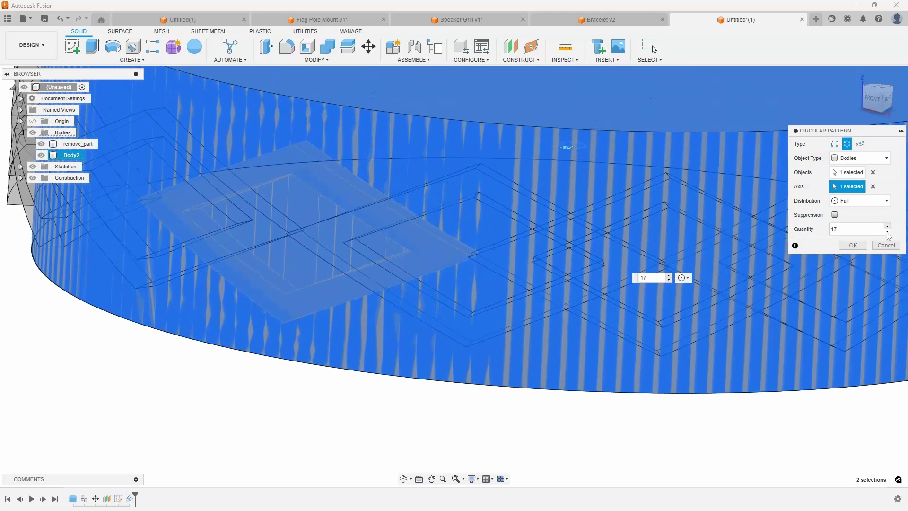
{"action": "scroll", "coordinate": [875, 232], "scroll_direction": "down", "scroll_amount": 5}
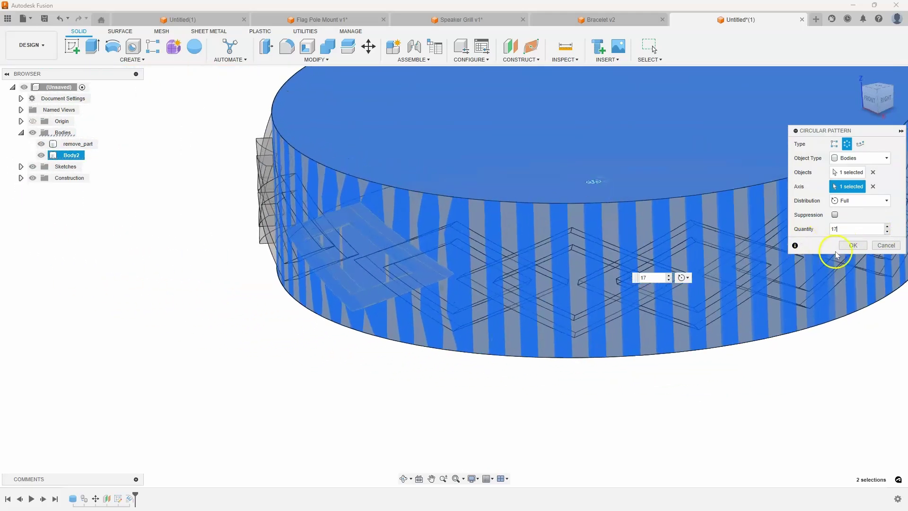
{"action": "left_click", "coordinate": [848, 245]}
{"action": "middle_click_drag", "start_coordinate": [326, 392], "coordinate": [371, 196], "text": "shift"}
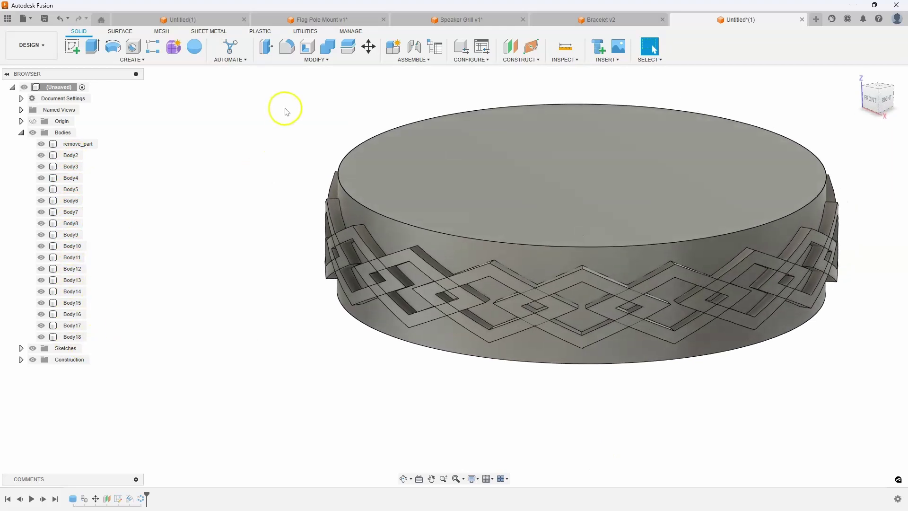
{"action": "left_click", "coordinate": [323, 47]}
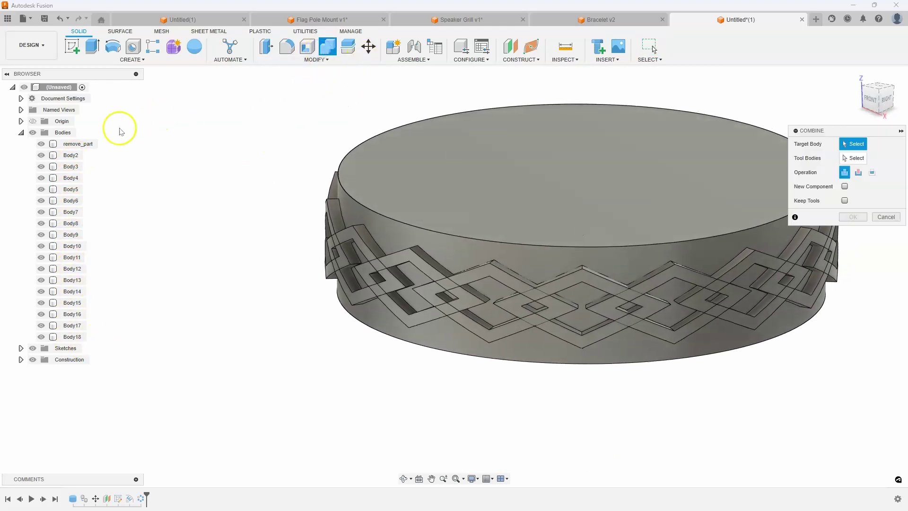
Step: Join Body3 through Body18 into Body2
{"action": "left_click", "coordinate": [67, 156]}
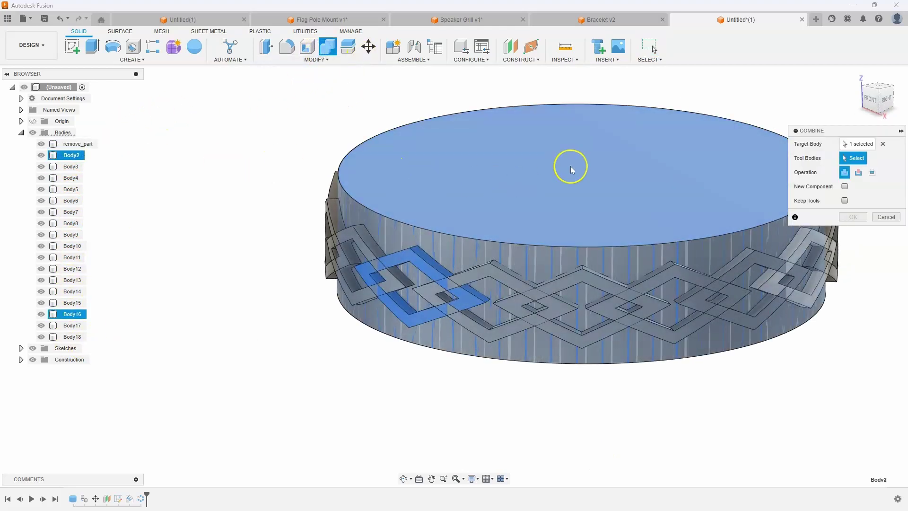
{"action": "left_click", "coordinate": [76, 167]}
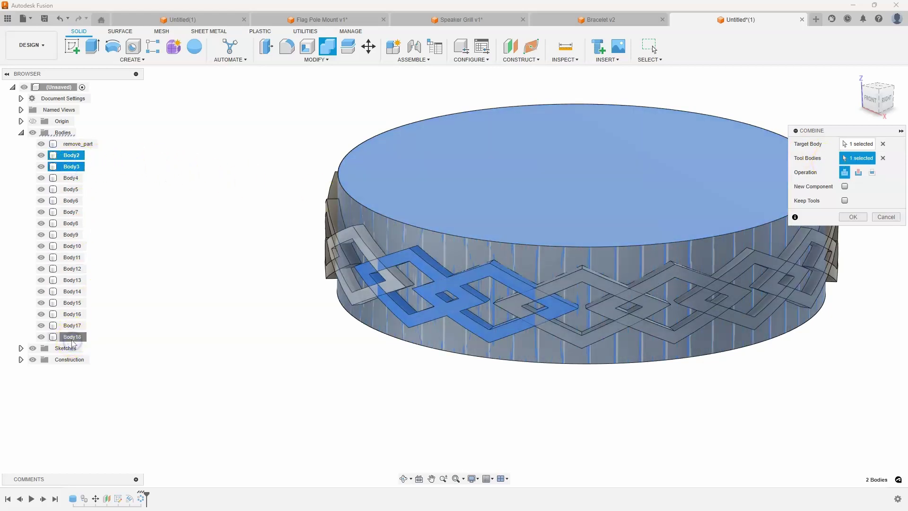
{"action": "left_click", "coordinate": [108, 336], "text": "shift"}
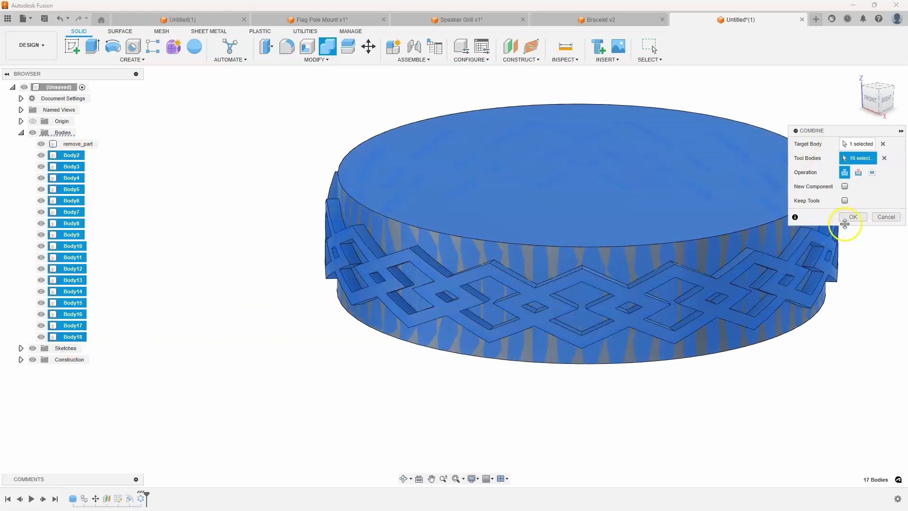
{"action": "left_click", "coordinate": [851, 218]}
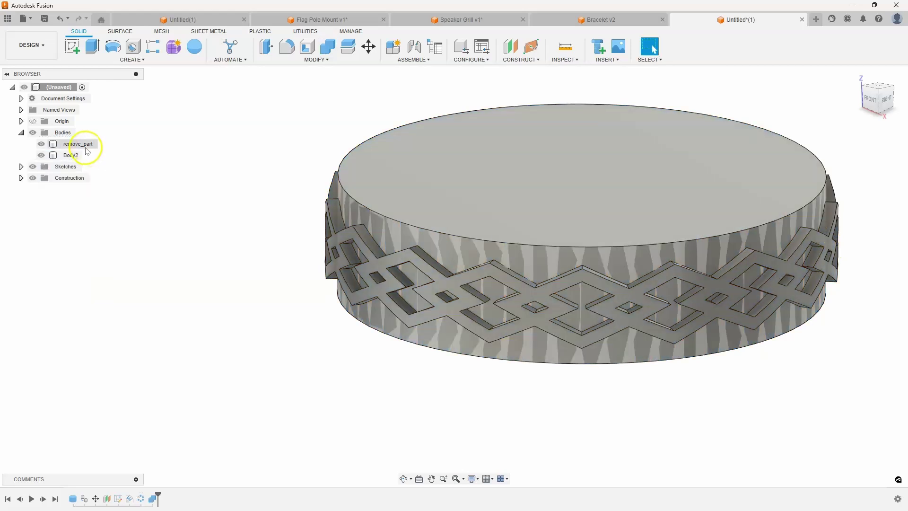
{"action": "left_click", "coordinate": [72, 156]}
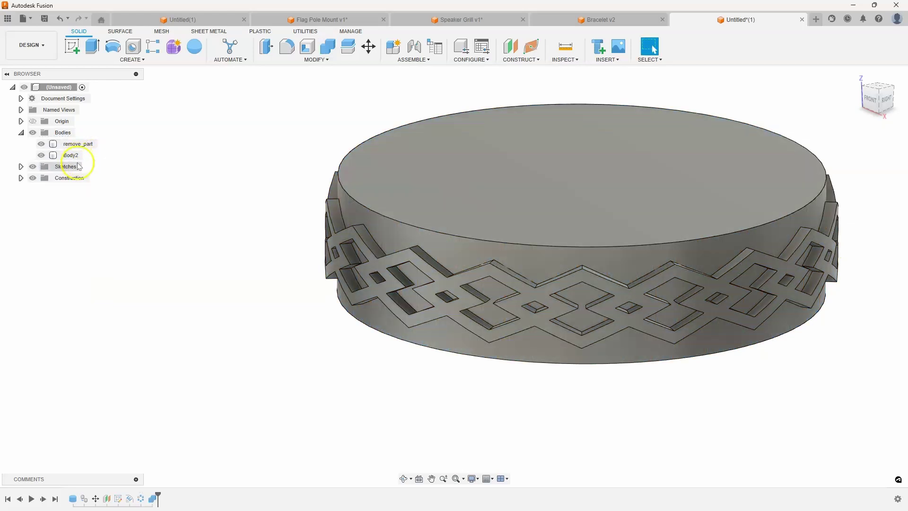
{"action": "left_click", "coordinate": [223, 238]}
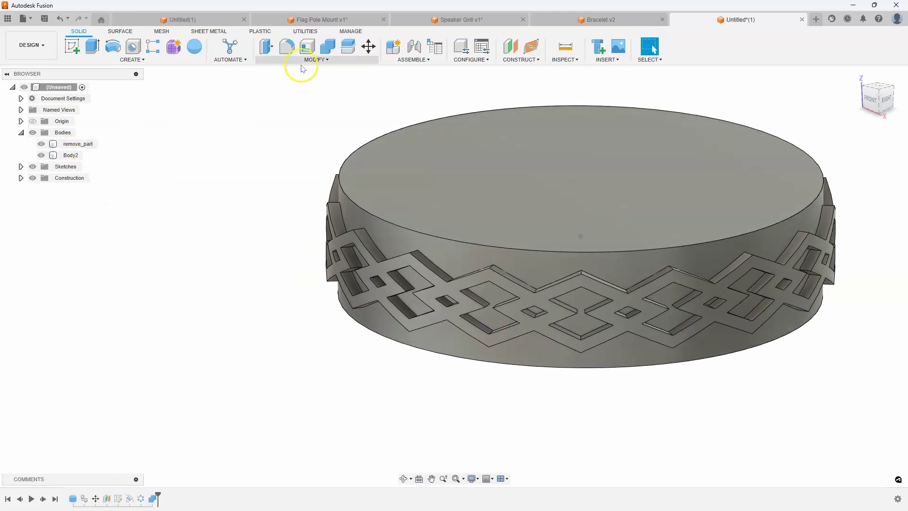
Step: Cut remove_part from Body2 to leave the open lattice bracelet
{"action": "left_click", "coordinate": [331, 48]}
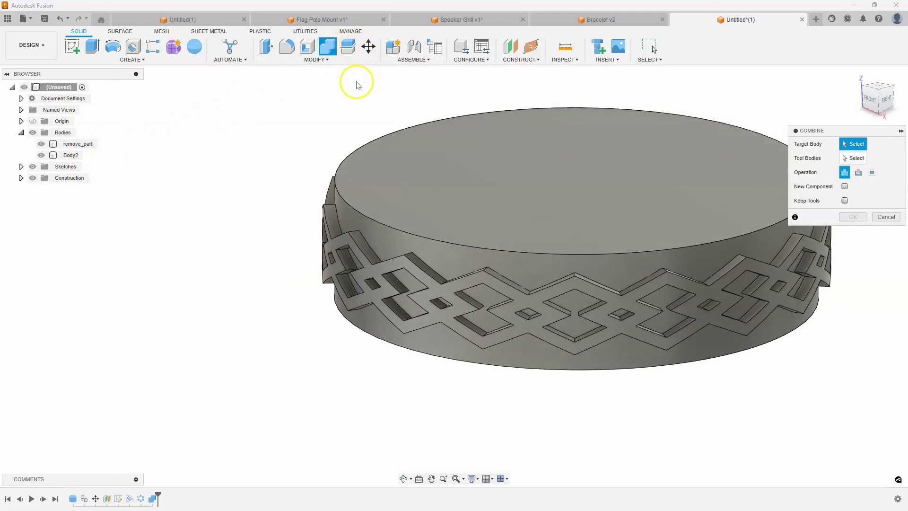
{"action": "left_click", "coordinate": [76, 155]}
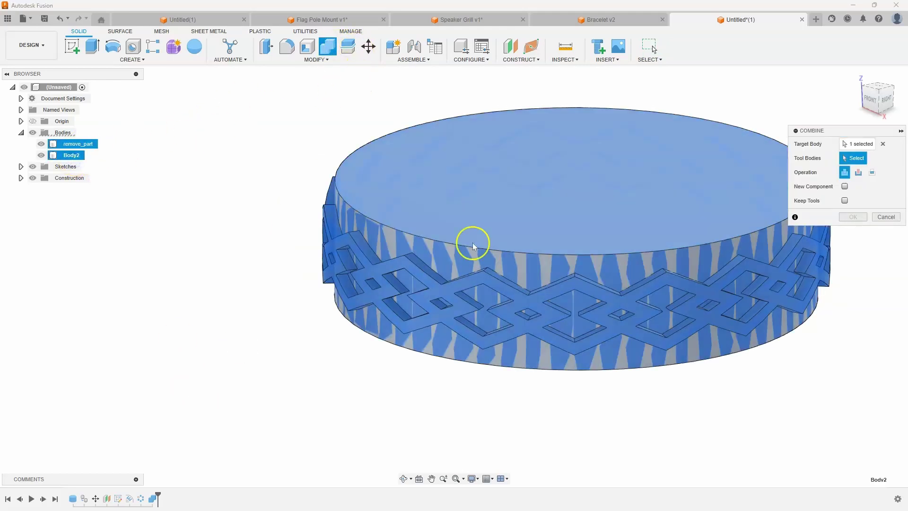
{"action": "left_click", "coordinate": [85, 144]}
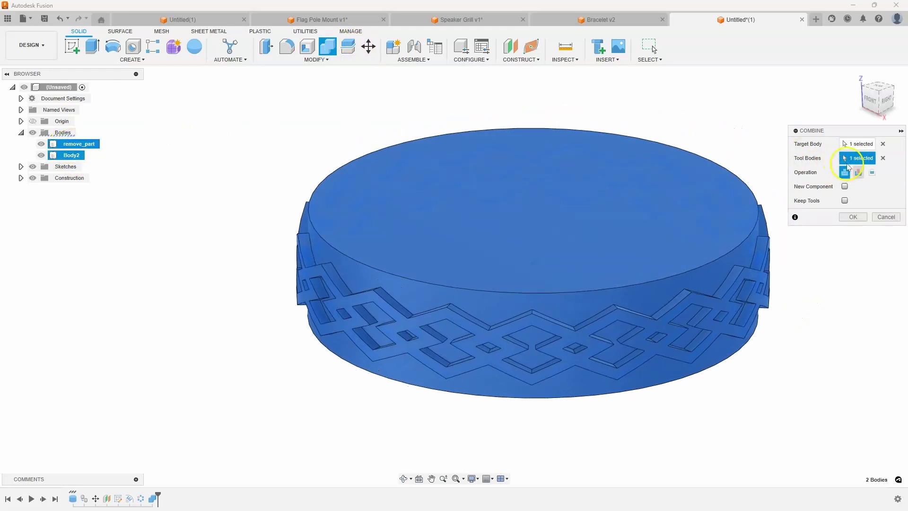
{"action": "left_click", "coordinate": [861, 173]}
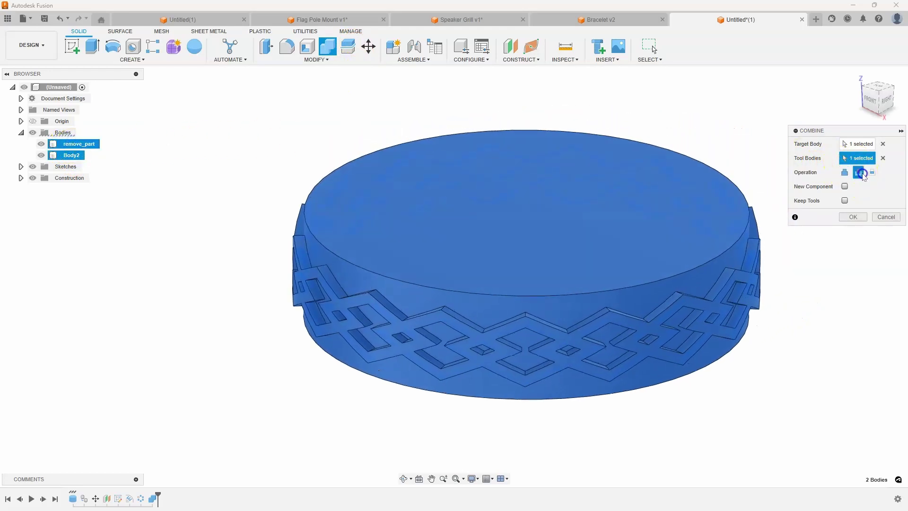
{"action": "middle_click_drag", "start_coordinate": [841, 345], "coordinate": [624, 255], "text": "shift"}
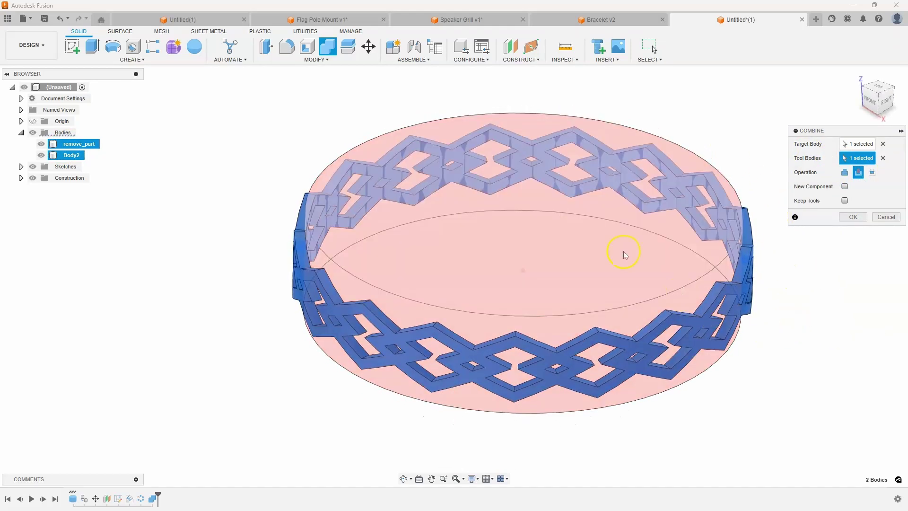
{"action": "middle_click_drag", "start_coordinate": [490, 206], "coordinate": [378, 161], "text": "shift"}
{"action": "middle_click_drag", "start_coordinate": [364, 343], "coordinate": [699, 304], "text": "shift"}
{"action": "middle_click_drag", "start_coordinate": [356, 194], "coordinate": [702, 361], "text": "shift"}
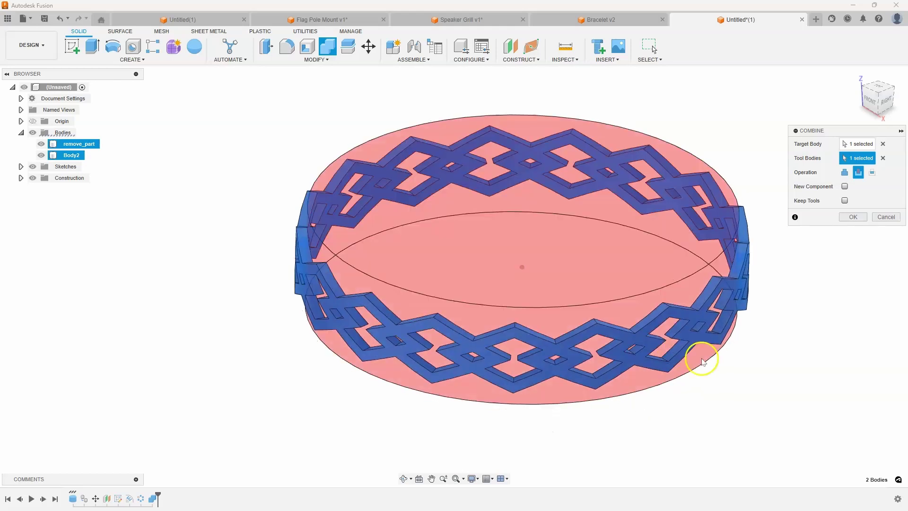
{"action": "left_click", "coordinate": [852, 216]}
{"action": "middle_click_drag", "start_coordinate": [753, 410], "coordinate": [168, 460], "text": "shift"}
Step: Change the emboss depth to 0.05 in, then reopen the diamond sketch for editing
{"action": "double_click", "coordinate": [130, 501]}
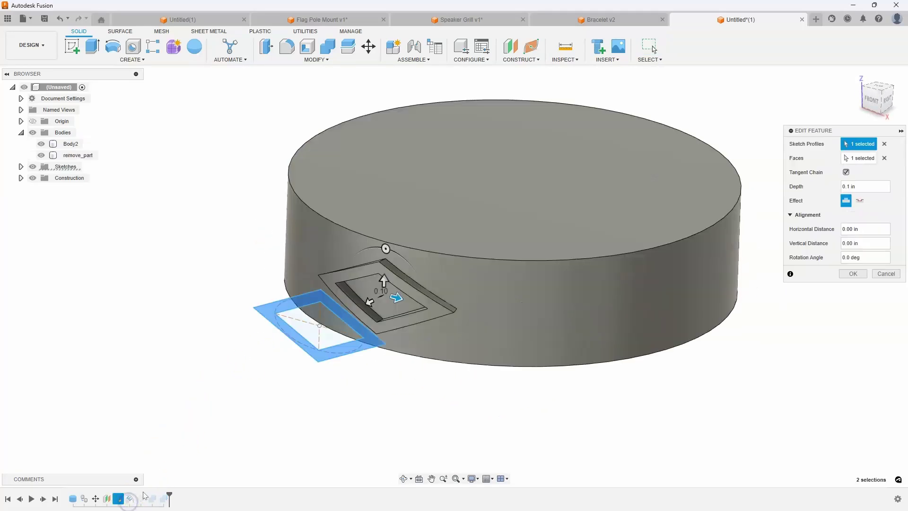
{"action": "left_click", "coordinate": [857, 188]}
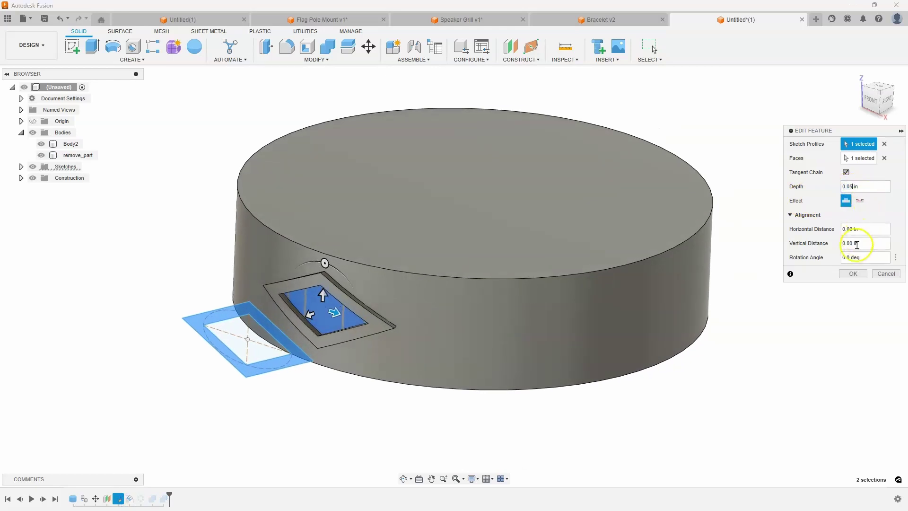
{"action": "middle_click_drag", "start_coordinate": [733, 277], "coordinate": [350, 362], "text": "shift"}
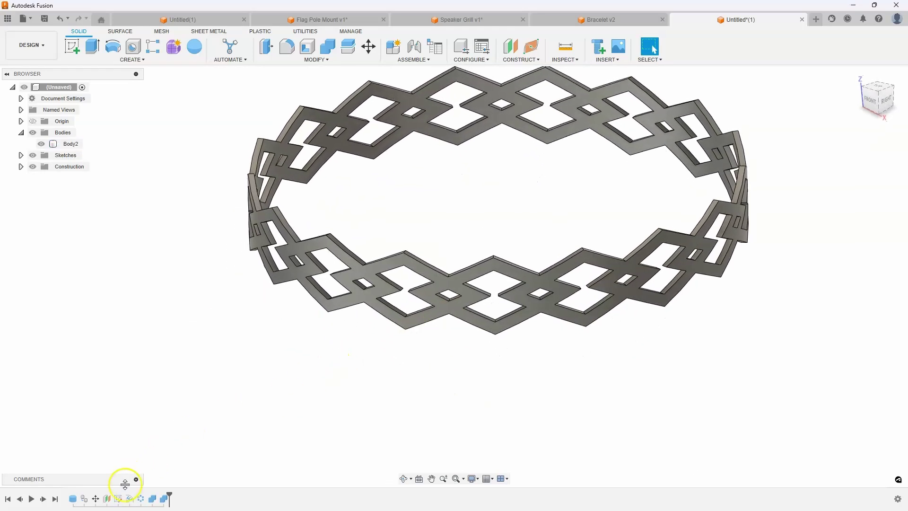
{"action": "double_click", "coordinate": [118, 498]}
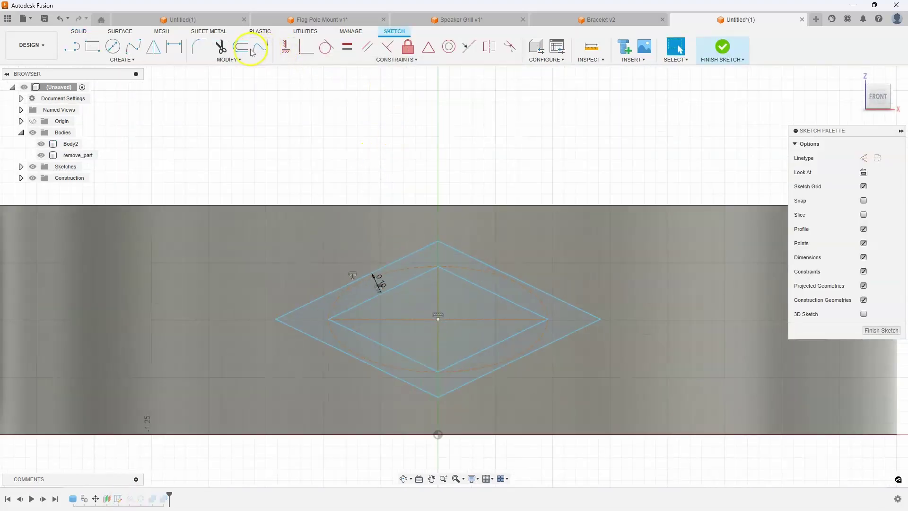
Step: Fillet the diamond's top and bottom corners at 0.20 in and finish the sketch
{"action": "left_click", "coordinate": [198, 47]}
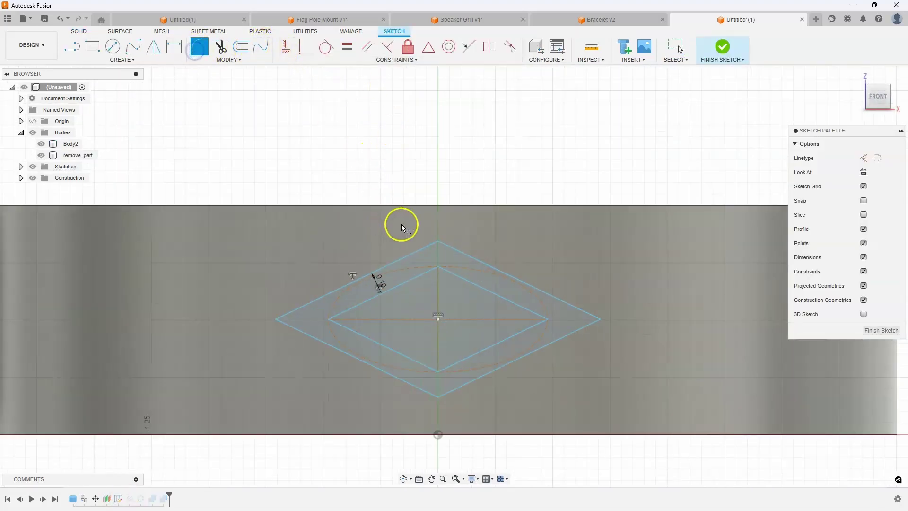
{"action": "left_click", "coordinate": [438, 243]}
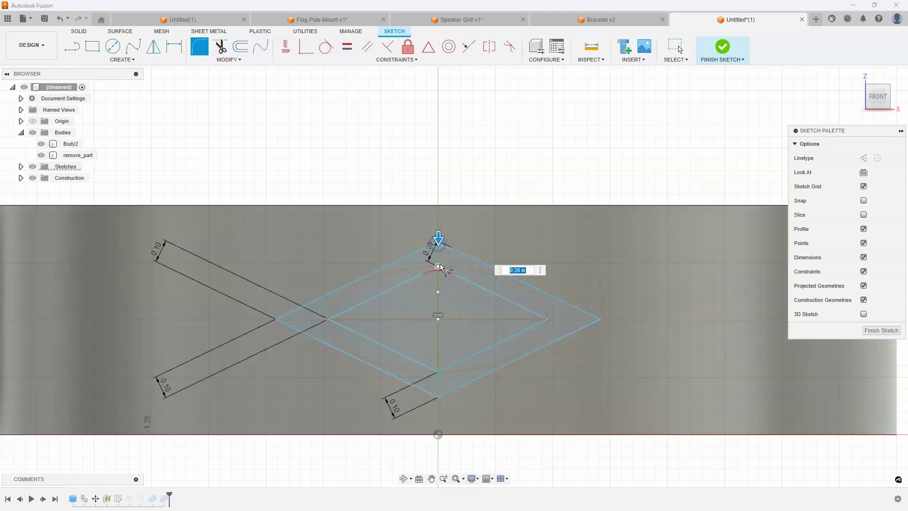
{"action": "left_click", "coordinate": [435, 373]}
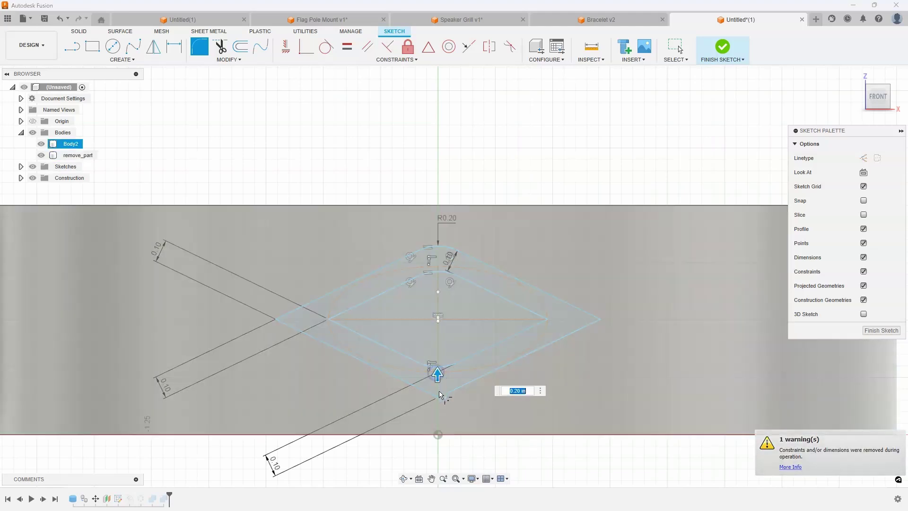
{"action": "left_click", "coordinate": [439, 394]}
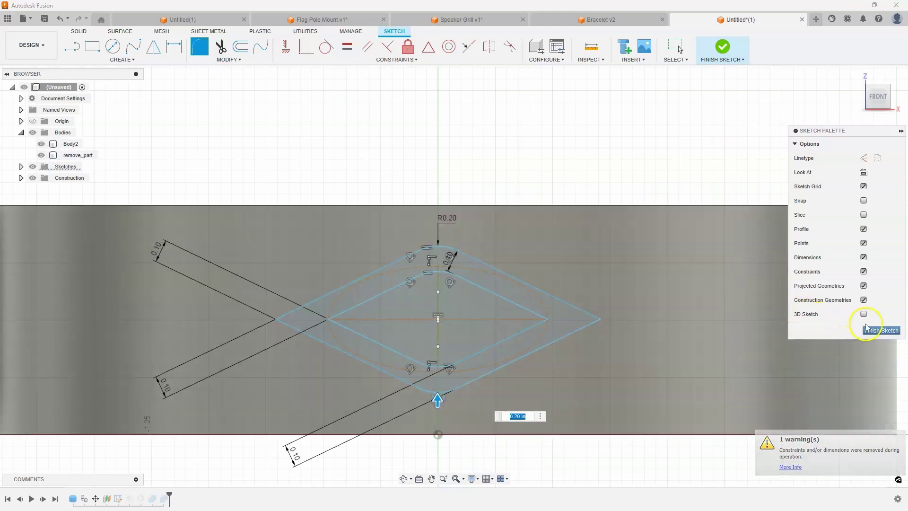
{"action": "left_click", "coordinate": [880, 330]}
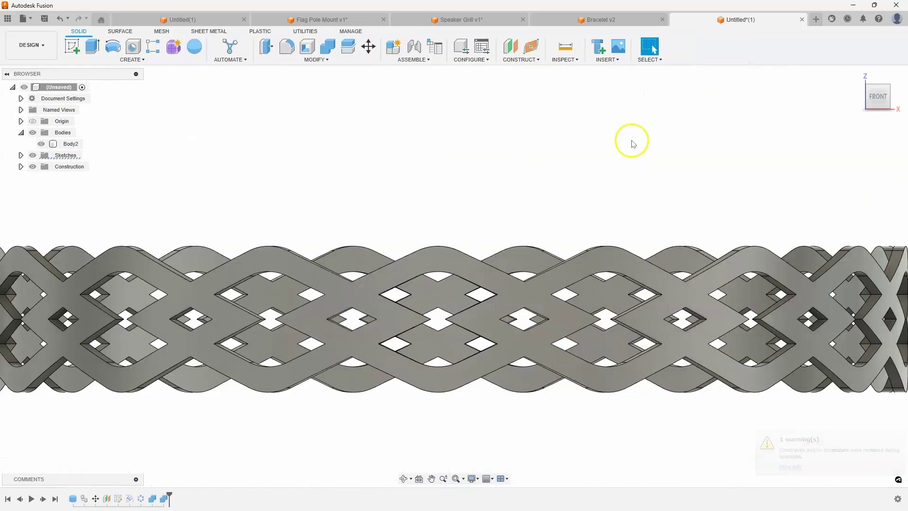